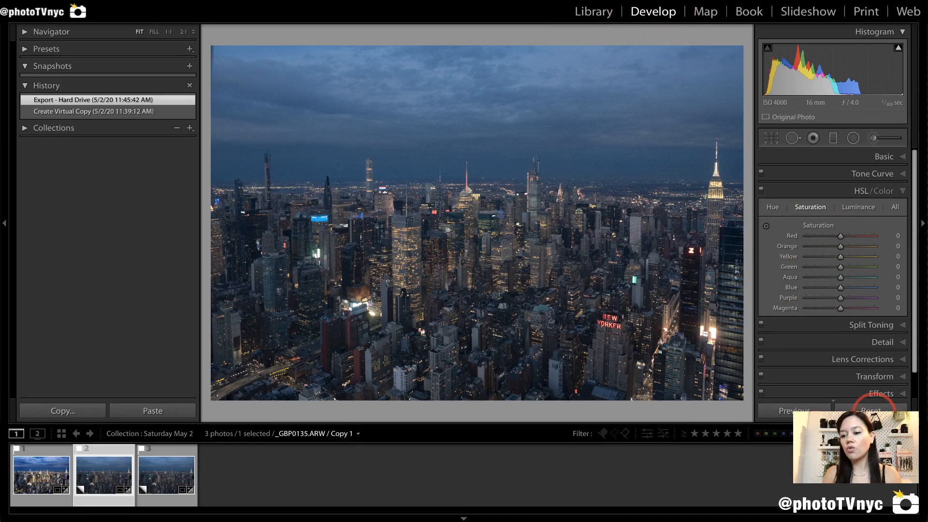
Step: Reset all develop settings on the selected virtual copy of the skyline photo
{"action": "left_click", "coordinate": [871, 410]}
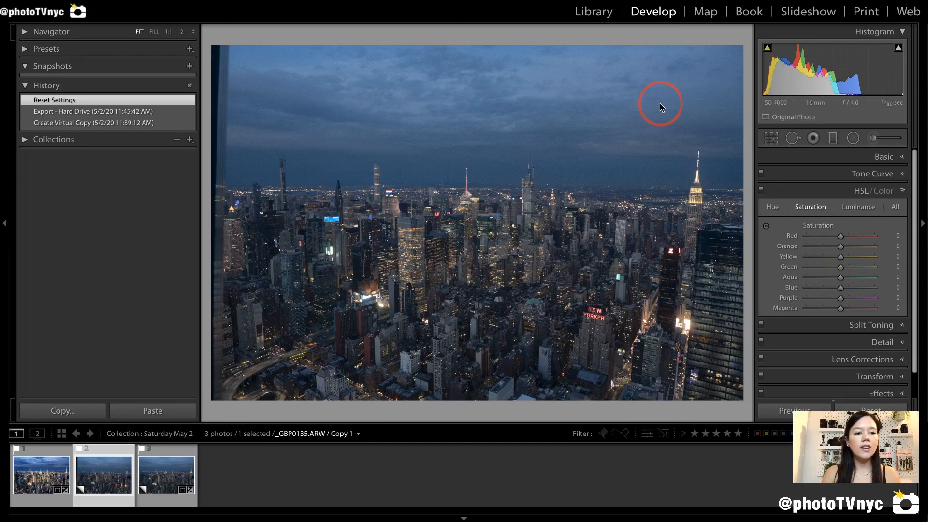
{"action": "mouse_move", "coordinate": [705, 113]}
{"action": "left_mouse_down"}
{"action": "mouse_move", "coordinate": [681, 397]}
{"action": "mouse_move", "coordinate": [706, 69]}
{"action": "left_mouse_up"}
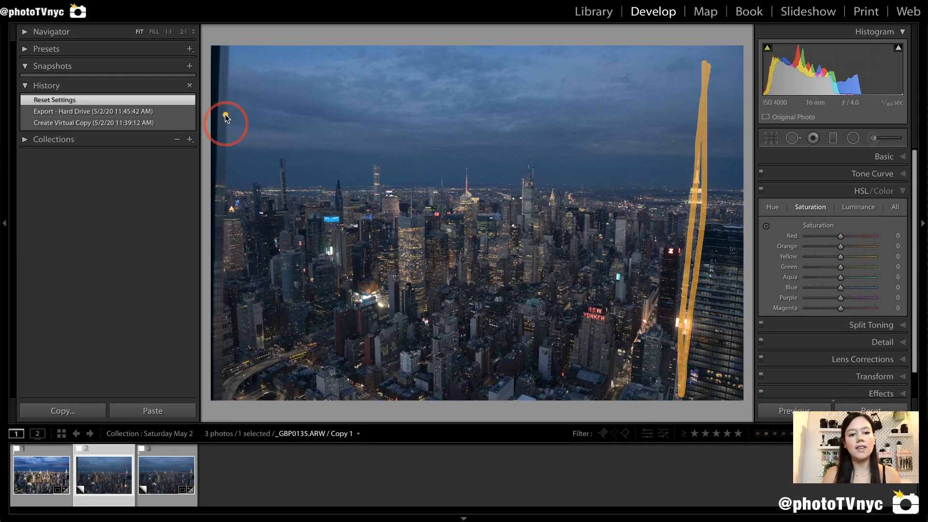
{"action": "mouse_move", "coordinate": [237, 73]}
{"action": "left_mouse_down"}
{"action": "mouse_move", "coordinate": [265, 208]}
{"action": "mouse_move", "coordinate": [334, 380]}
{"action": "left_mouse_up"}
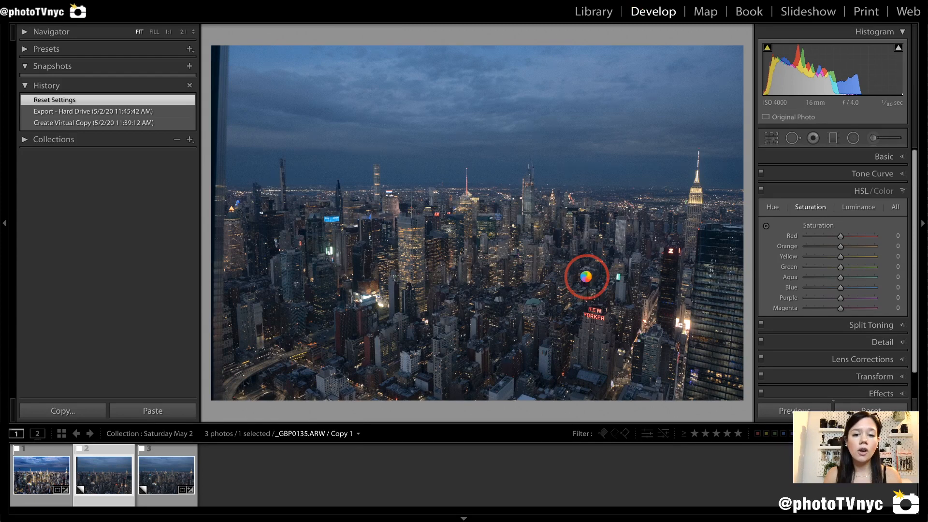
Step: Show the photo's capture settings overlay and examine the skyline and sky at 1:1 for noise and detail
{"action": "key", "text": "i"}
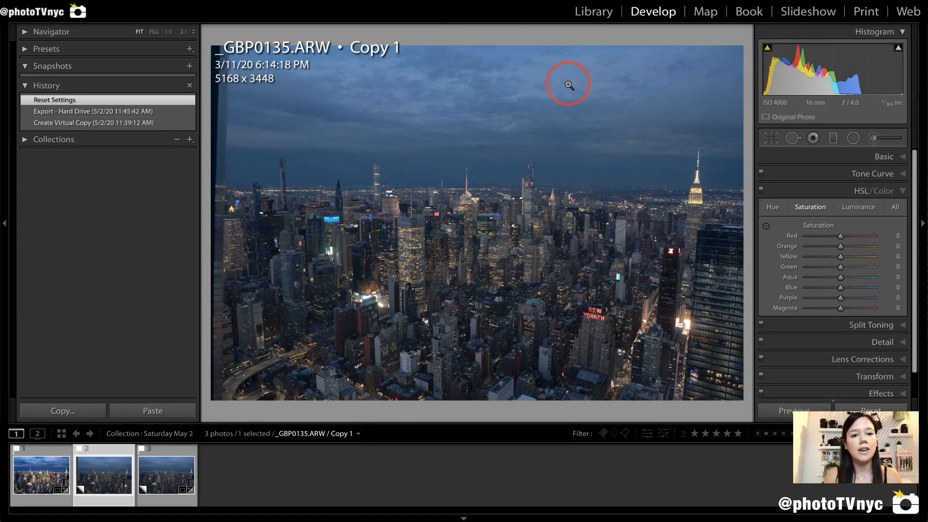
{"action": "key", "text": "i"}
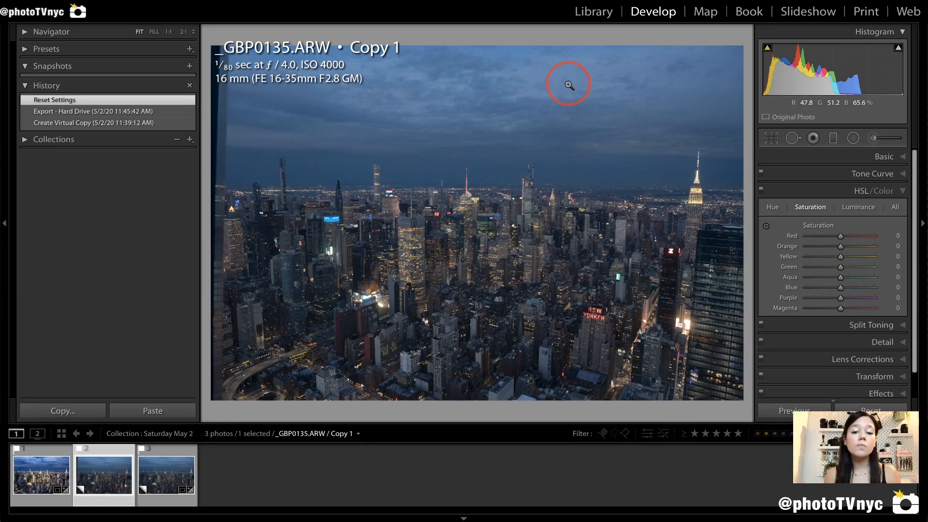
{"action": "left_click", "coordinate": [506, 159]}
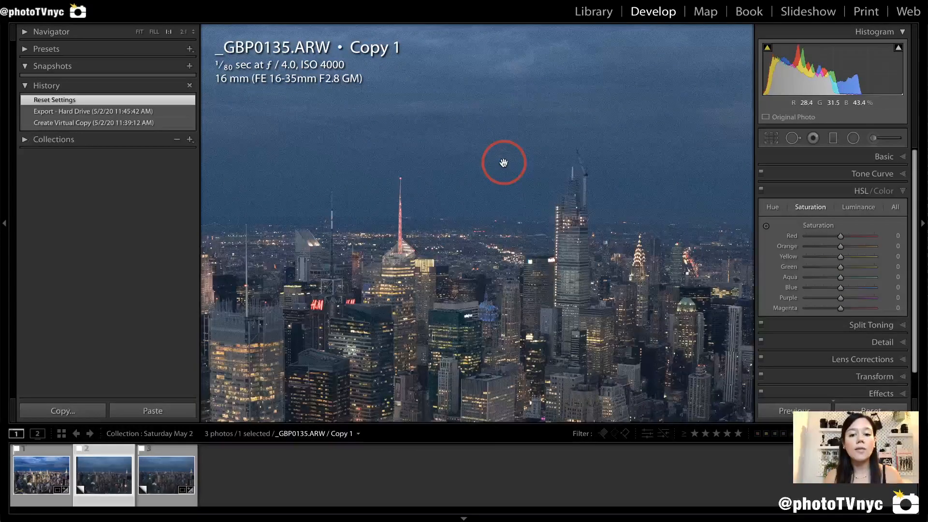
{"action": "left_click", "coordinate": [522, 189]}
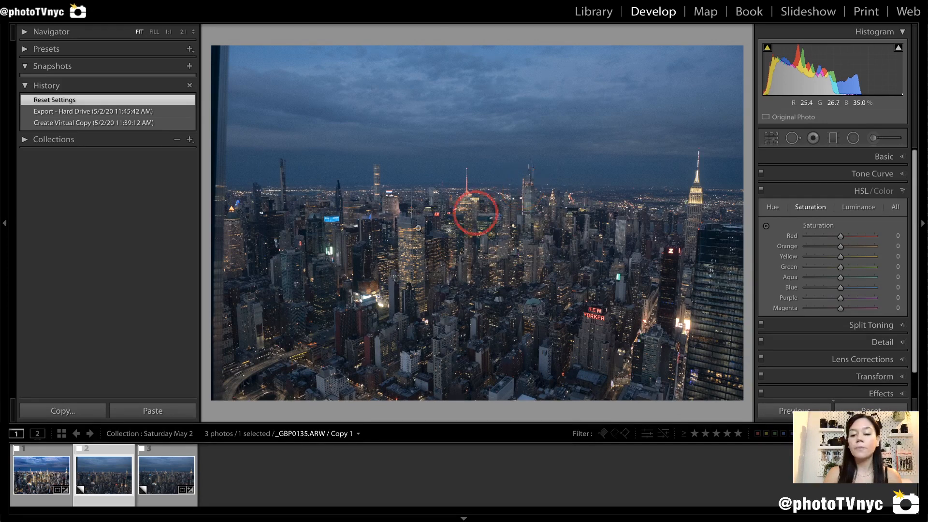
Step: Apply the Auto Upright perspective correction and set the Vertical transform to +10
{"action": "left_click", "coordinate": [894, 191]}
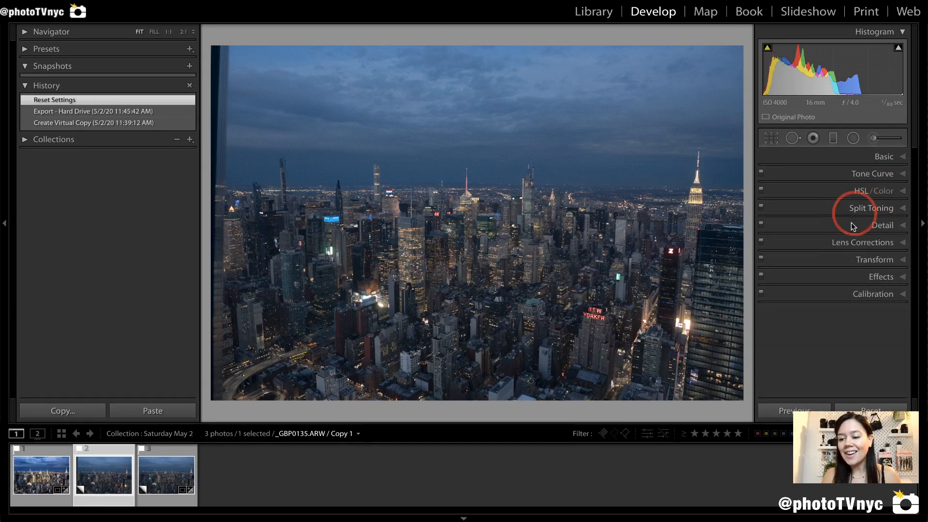
{"action": "left_click", "coordinate": [876, 261]}
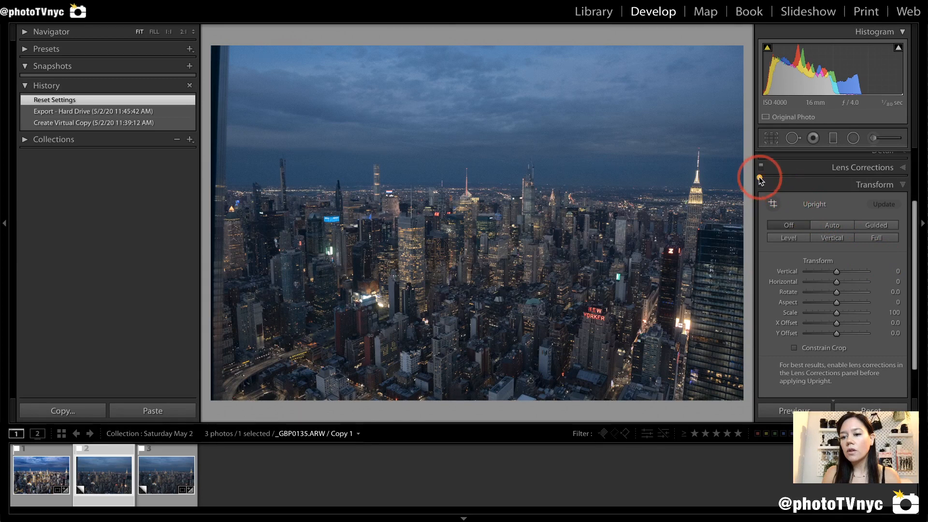
{"action": "mouse_move", "coordinate": [759, 178]}
{"action": "left_mouse_down"}
{"action": "mouse_move", "coordinate": [803, 211]}
{"action": "mouse_move", "coordinate": [892, 251]}
{"action": "mouse_move", "coordinate": [841, 207]}
{"action": "mouse_move", "coordinate": [787, 233]}
{"action": "mouse_move", "coordinate": [831, 244]}
{"action": "mouse_move", "coordinate": [806, 208]}
{"action": "mouse_move", "coordinate": [863, 238]}
{"action": "left_mouse_up"}
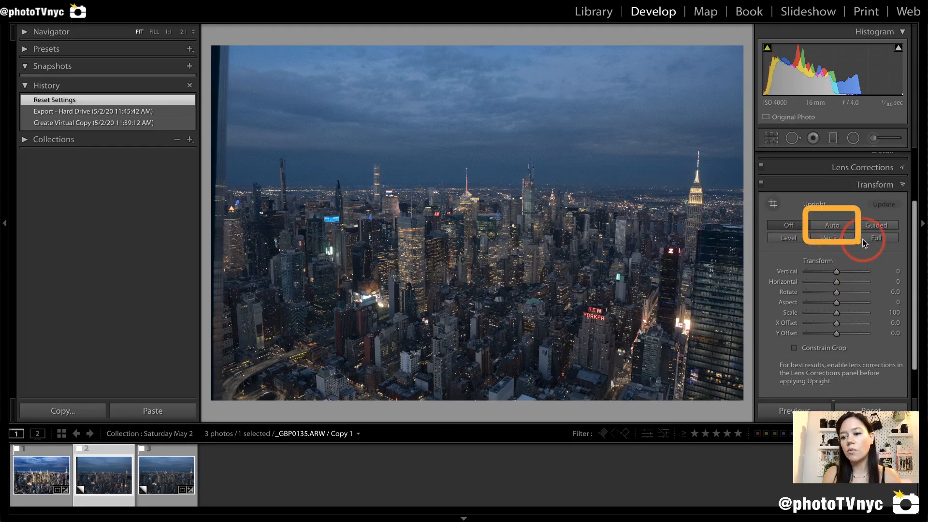
{"action": "left_click", "coordinate": [833, 226]}
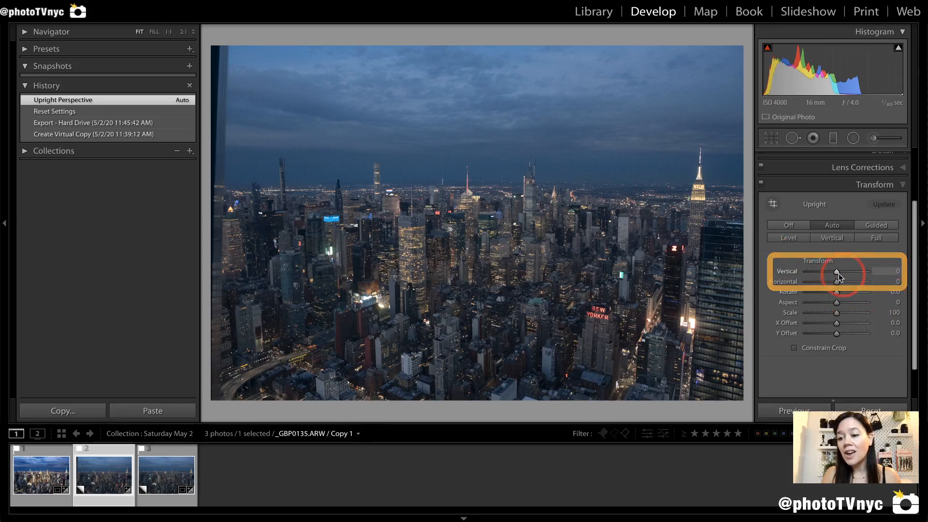
{"action": "left_click_drag", "start_coordinate": [836, 272], "coordinate": [840, 274]}
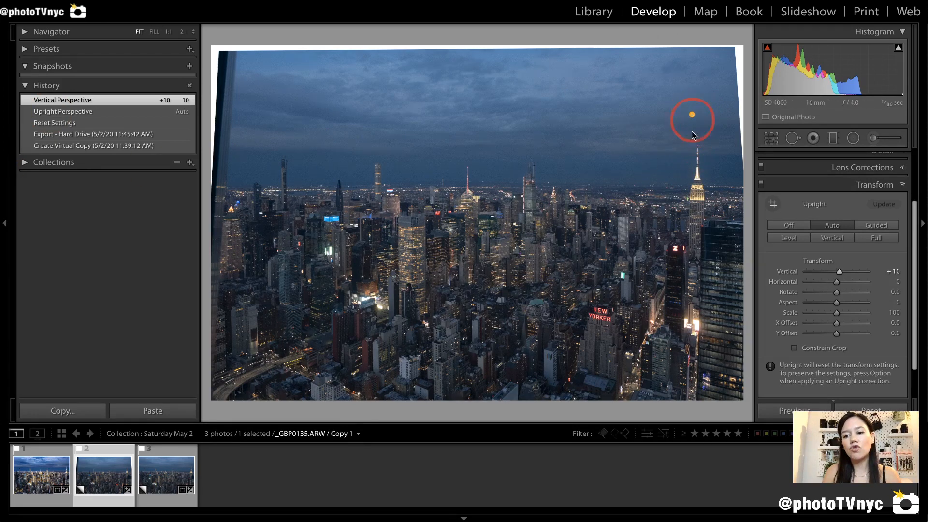
{"action": "left_click_drag", "start_coordinate": [692, 110], "coordinate": [688, 372]}
{"action": "left_click_drag", "start_coordinate": [279, 115], "coordinate": [285, 298]}
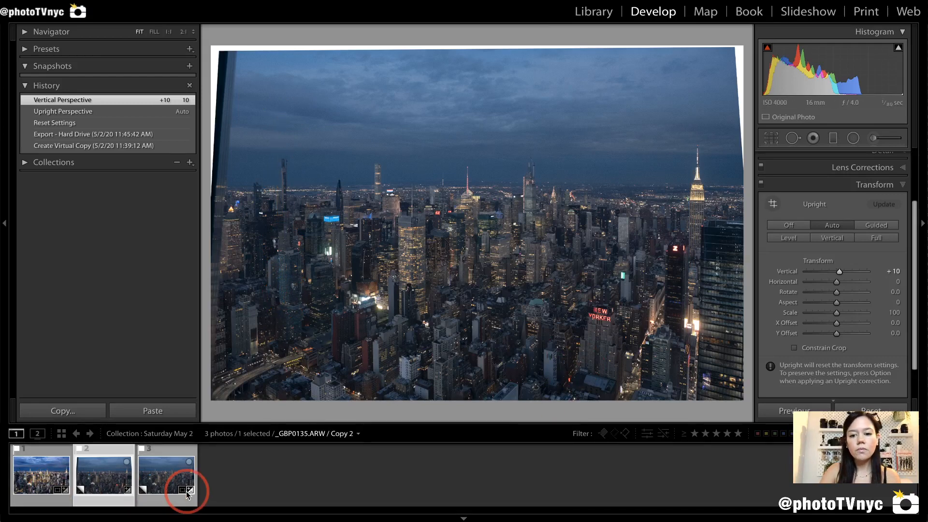
{"action": "key", "text": "backslash"}
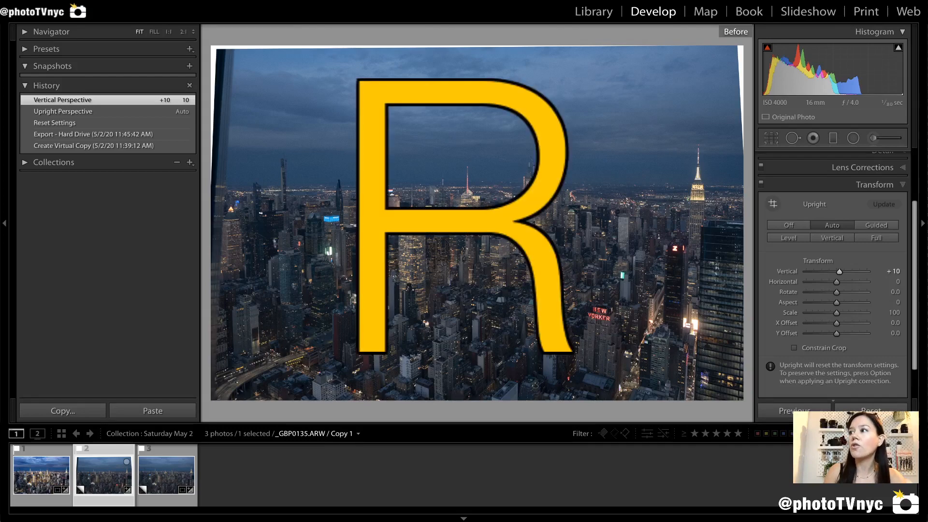
{"action": "left_click", "coordinate": [737, 0]}
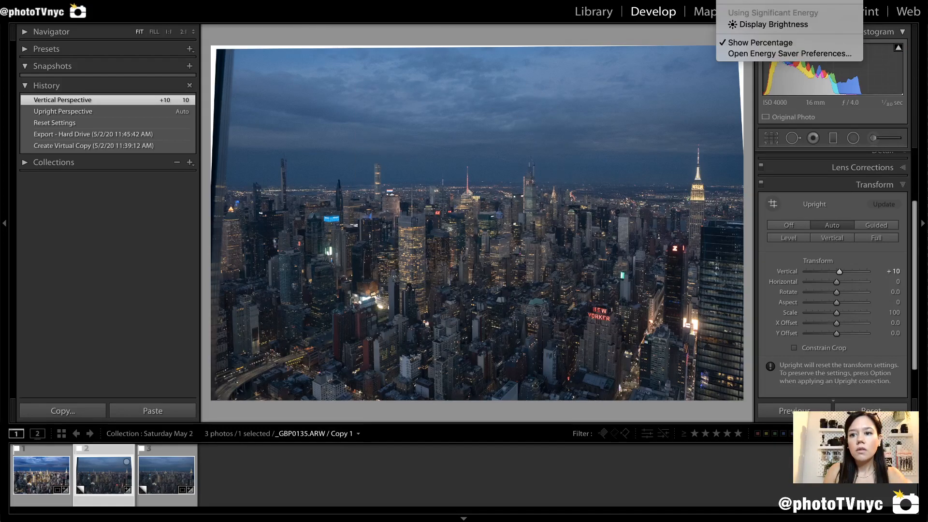
{"action": "key", "text": "Escape"}
Step: Crop out the white edges and the dark window frame with the Original aspect ratio locked, and compare with the unedited version
{"action": "key", "text": "r"}
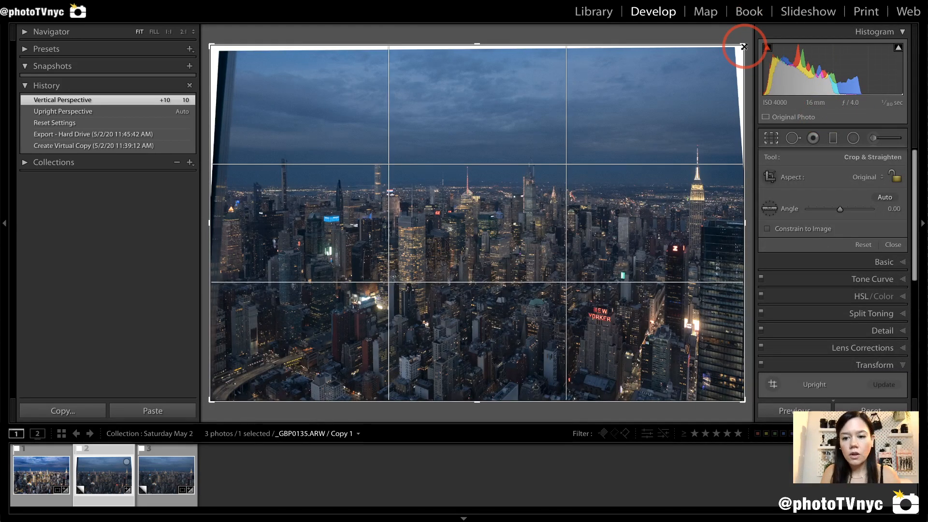
{"action": "left_click_drag", "start_coordinate": [744, 47], "coordinate": [727, 58]}
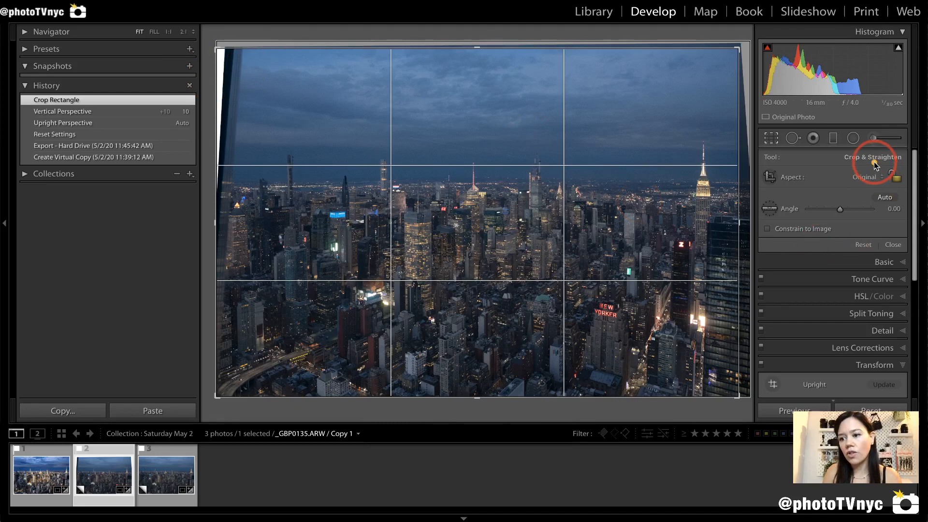
{"action": "mouse_move", "coordinate": [874, 162]}
{"action": "left_mouse_down"}
{"action": "mouse_move", "coordinate": [903, 186]}
{"action": "mouse_move", "coordinate": [900, 160]}
{"action": "mouse_move", "coordinate": [890, 182]}
{"action": "mouse_move", "coordinate": [890, 171]}
{"action": "left_mouse_up"}
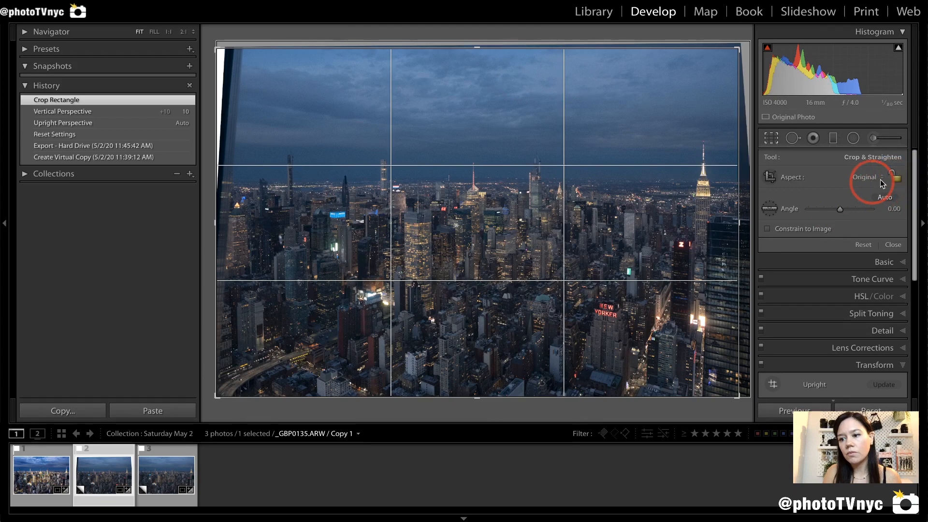
{"action": "left_click", "coordinate": [895, 178]}
{"action": "left_click_drag", "start_coordinate": [217, 49], "coordinate": [228, 57]}
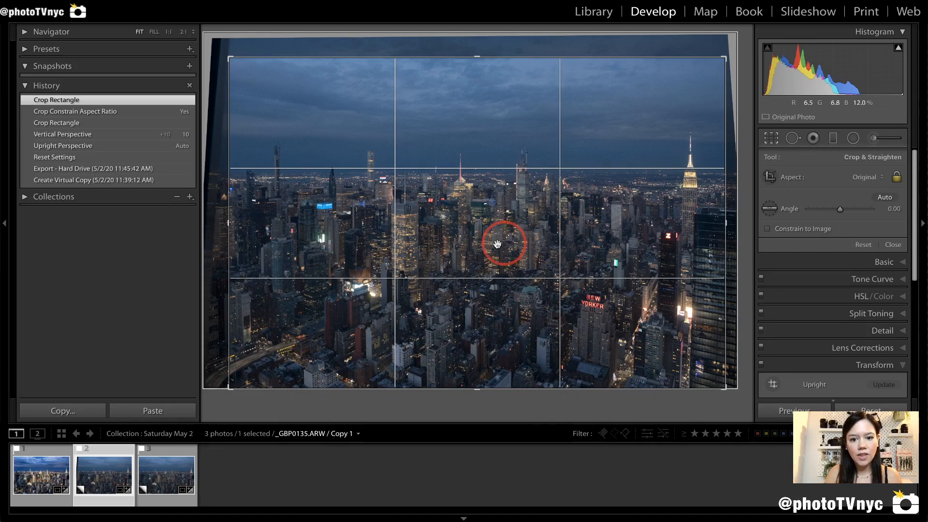
{"action": "left_click_drag", "start_coordinate": [482, 243], "coordinate": [484, 246]}
{"action": "key", "text": "Return"}
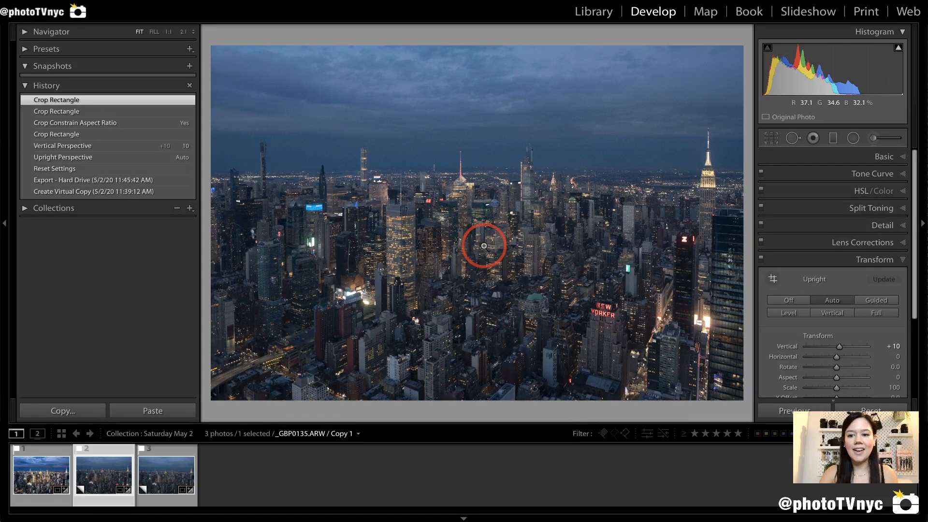
{"action": "key", "text": "backslash"}
{"action": "key", "text": "backslash"}
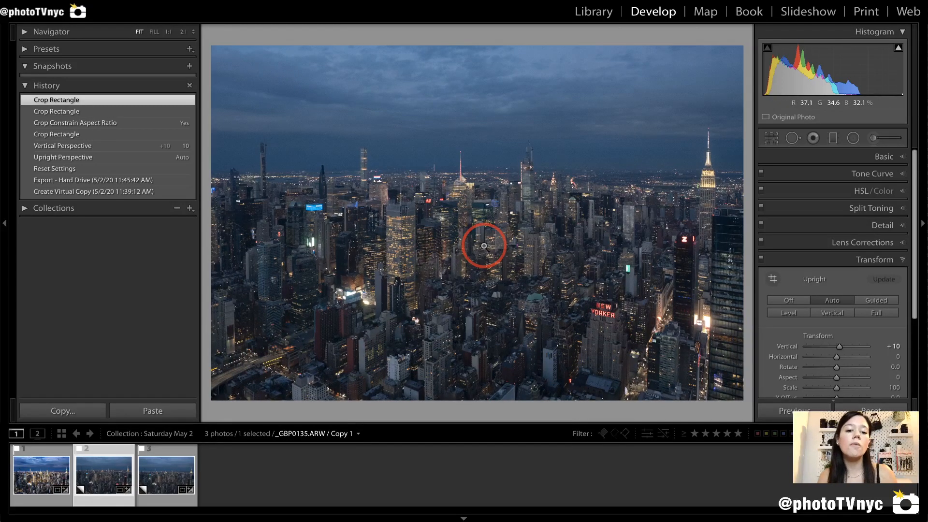
Step: Enable the lens profile corrections and remove chromatic aberration
{"action": "left_click", "coordinate": [892, 260]}
{"action": "left_click", "coordinate": [812, 242]}
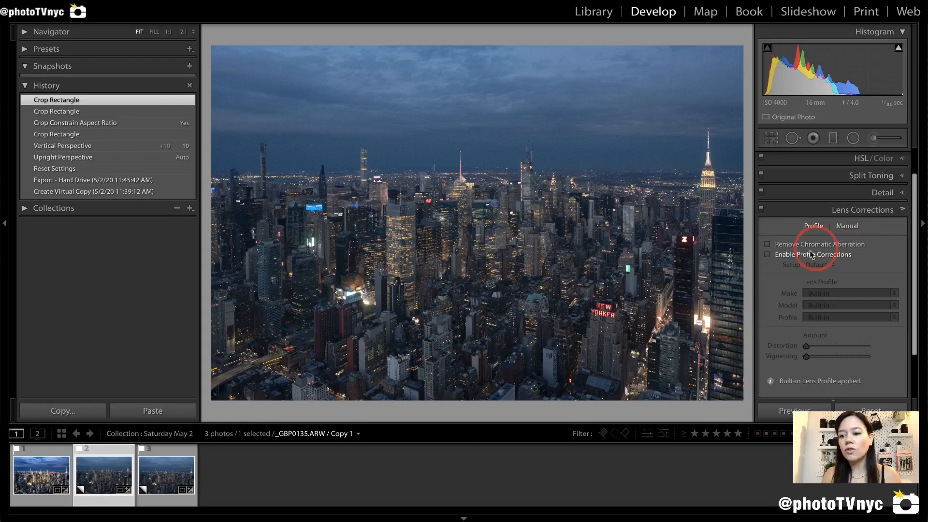
{"action": "left_click", "coordinate": [766, 255]}
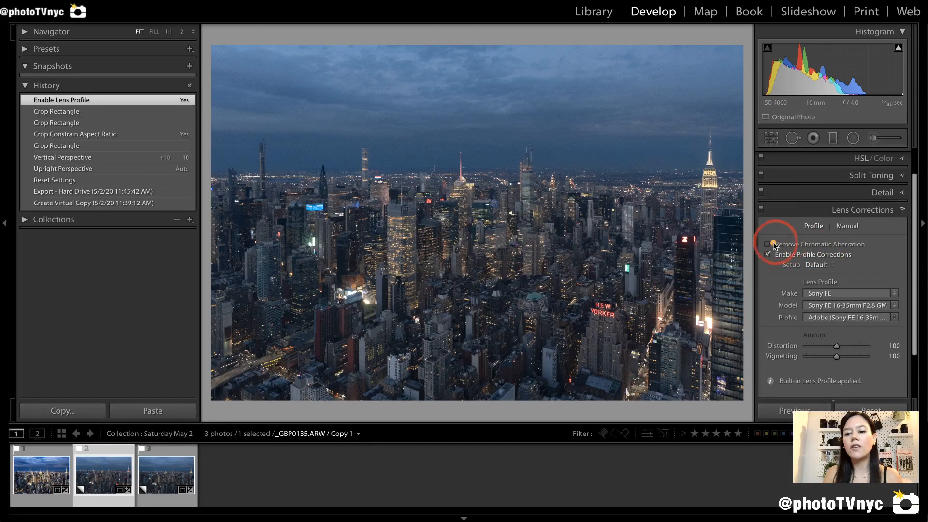
{"action": "left_click", "coordinate": [768, 244]}
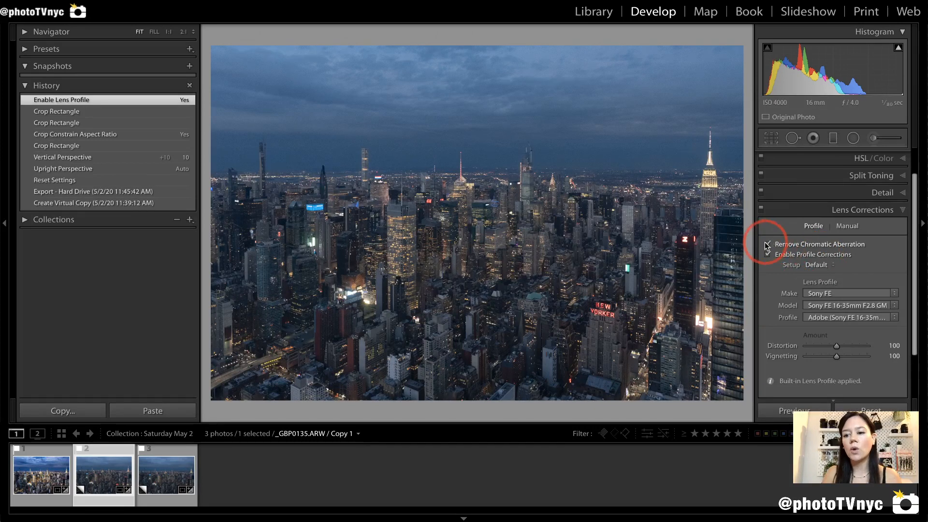
{"action": "left_click", "coordinate": [874, 213]}
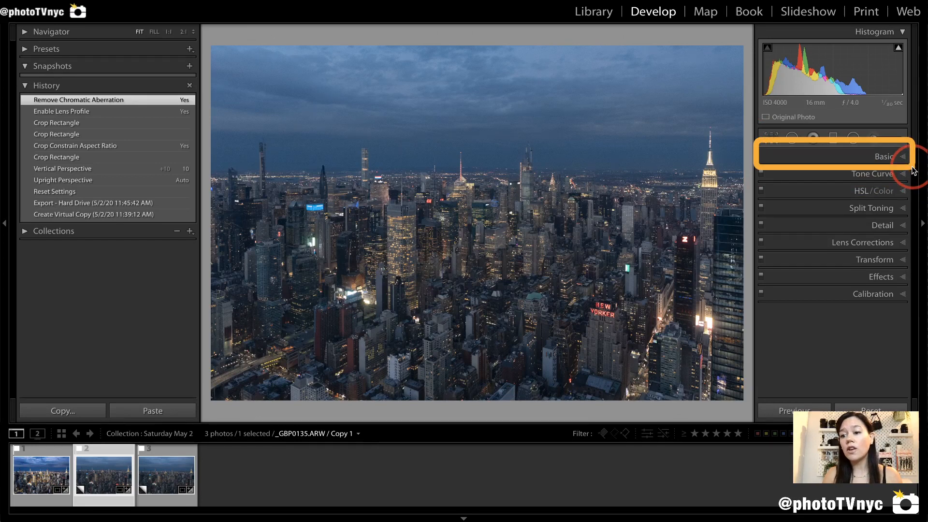
Step: Brighten the photo by setting Exposure to +1.30, check the buildings up close, and set Contrast to +40
{"action": "left_click", "coordinate": [888, 158]}
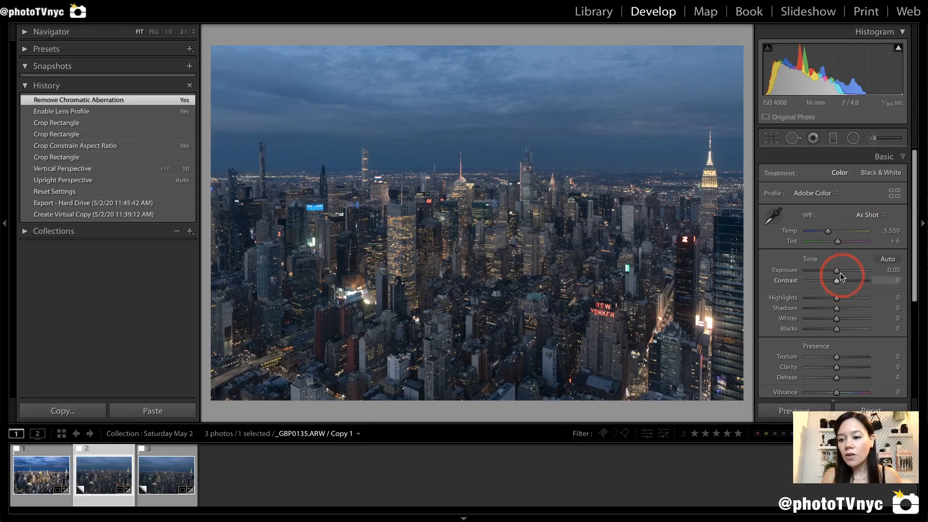
{"action": "left_click_drag", "start_coordinate": [837, 270], "coordinate": [845, 268]}
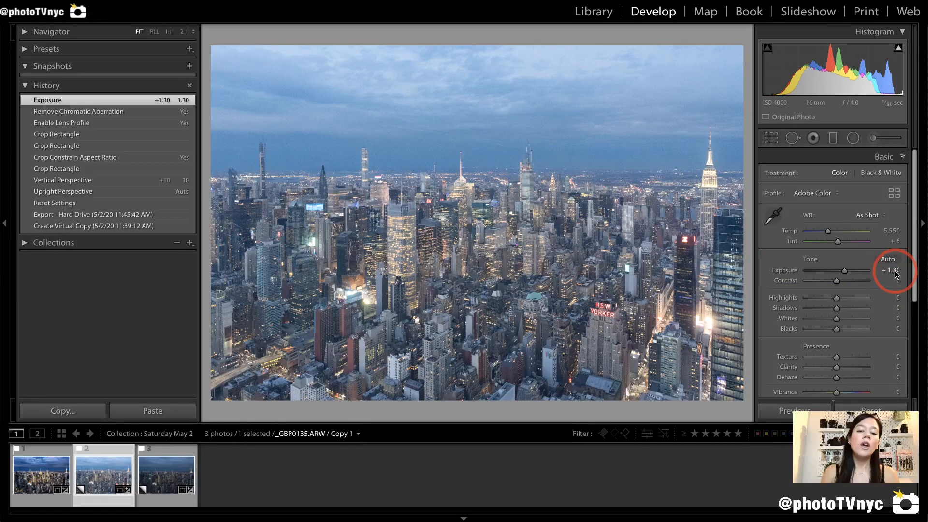
{"action": "left_click", "coordinate": [484, 208]}
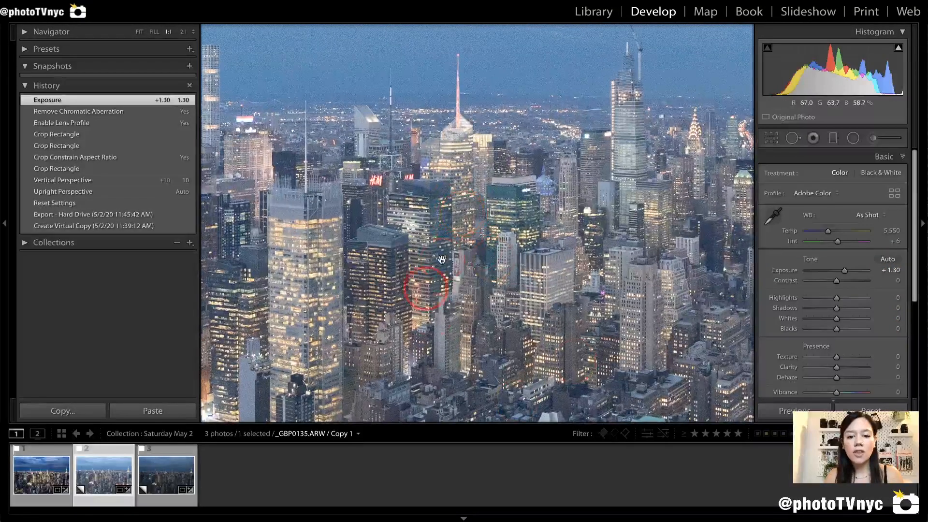
{"action": "left_click", "coordinate": [484, 321]}
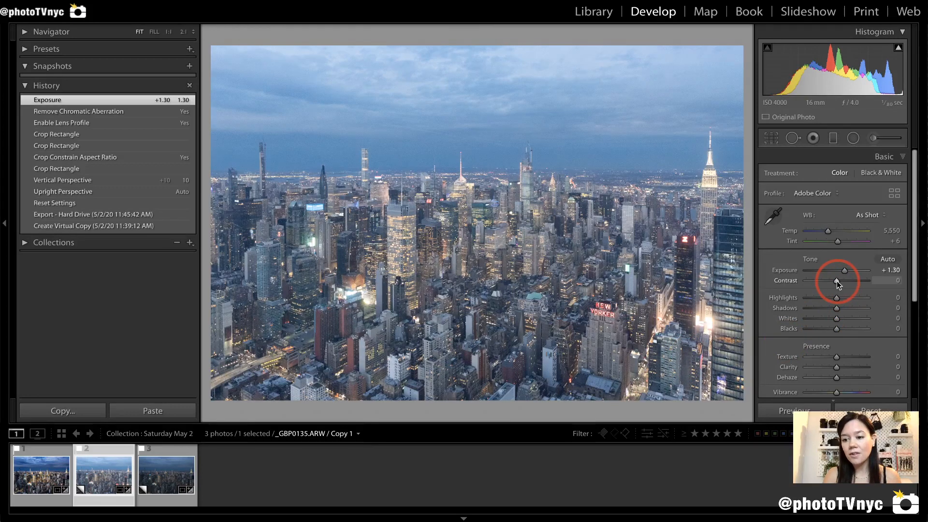
{"action": "left_click_drag", "start_coordinate": [837, 280], "coordinate": [848, 281]}
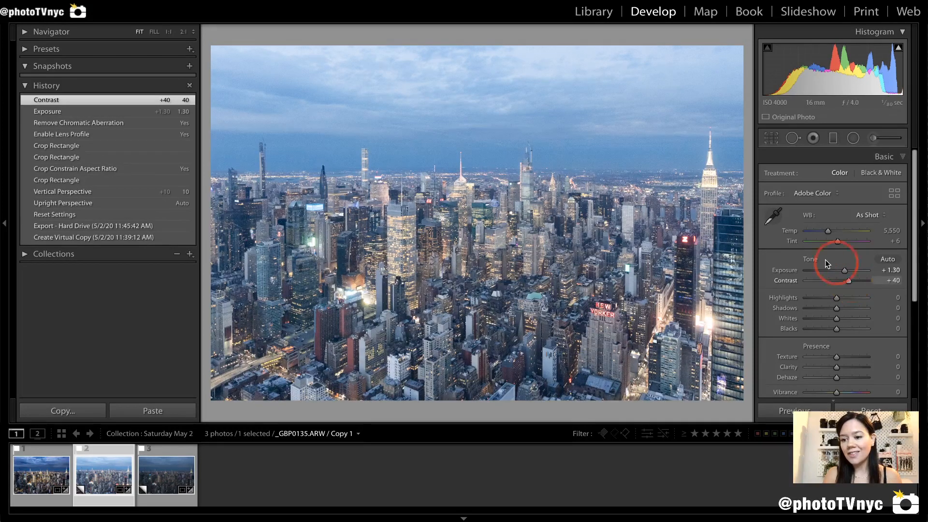
Step: Set Blacks to -29 and Shadows to +40, and check the buildings' shadow detail up close
{"action": "scroll", "coordinate": [830, 282], "scroll_direction": "down", "scroll_amount": 2}
{"action": "scroll", "coordinate": [830, 283], "scroll_direction": "down", "scroll_amount": 3}
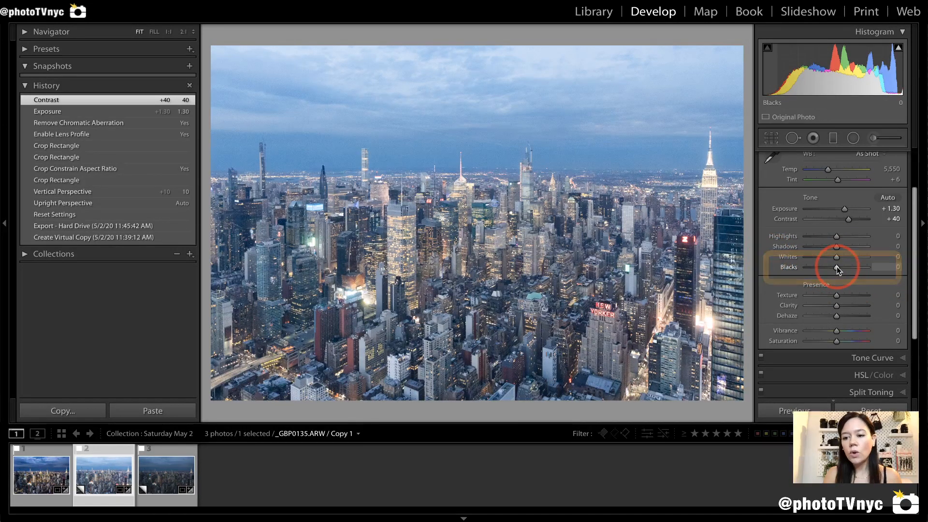
{"action": "left_click_drag", "start_coordinate": [836, 267], "coordinate": [829, 267]}
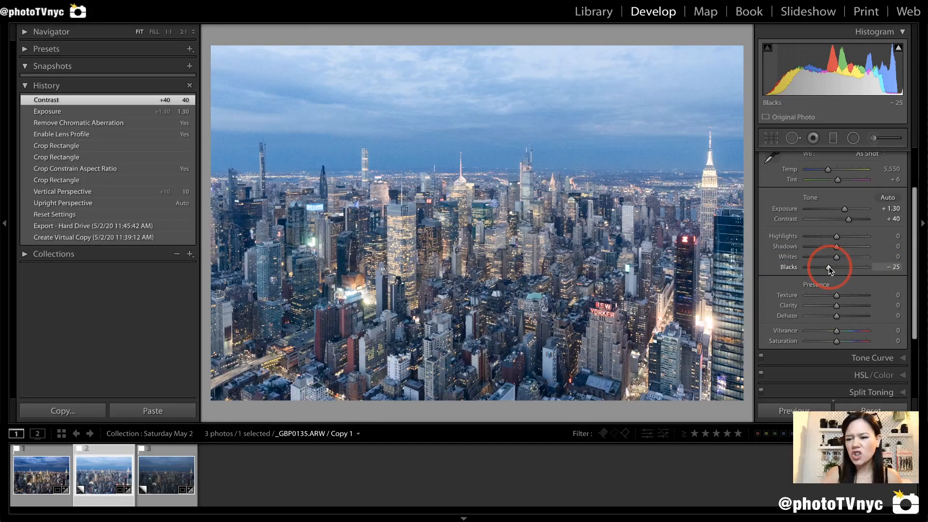
{"action": "left_click_drag", "start_coordinate": [828, 266], "coordinate": [827, 267]}
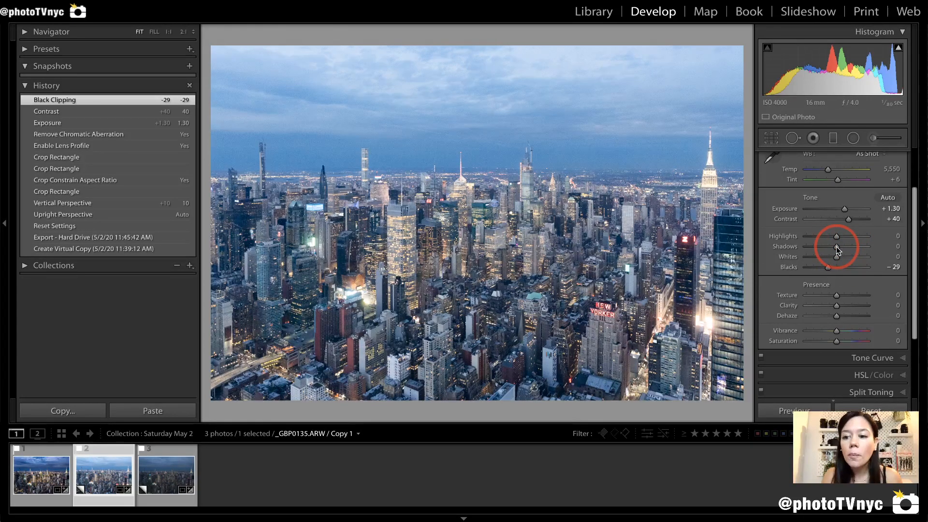
{"action": "left_click_drag", "start_coordinate": [839, 247], "coordinate": [848, 247]}
{"action": "left_click", "coordinate": [439, 309]}
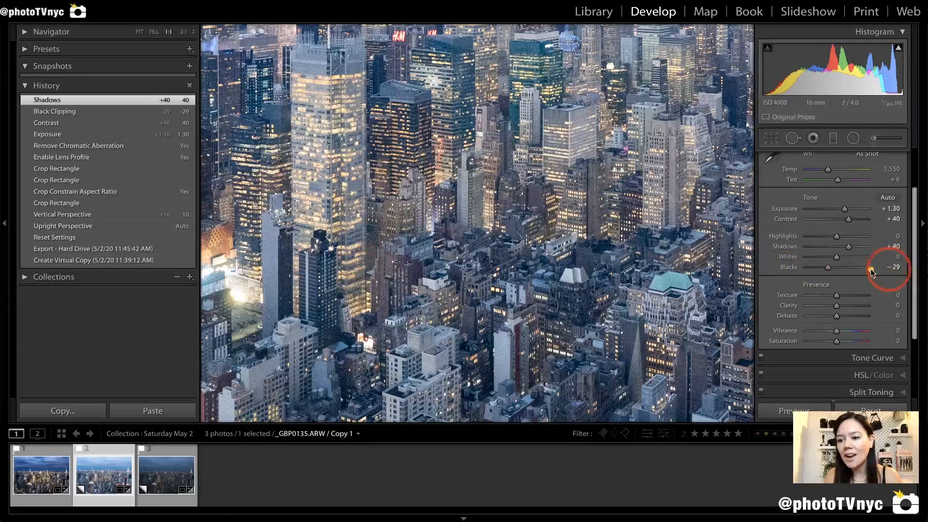
{"action": "key", "text": "z"}
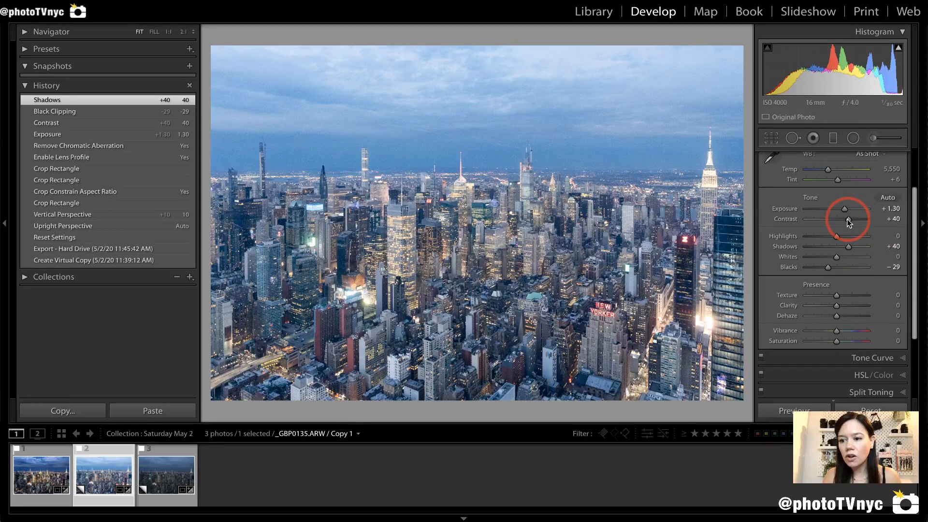
Step: Deepen the tones by setting Contrast to +45 and Blacks to -51
{"action": "left_click_drag", "start_coordinate": [849, 219], "coordinate": [850, 219]}
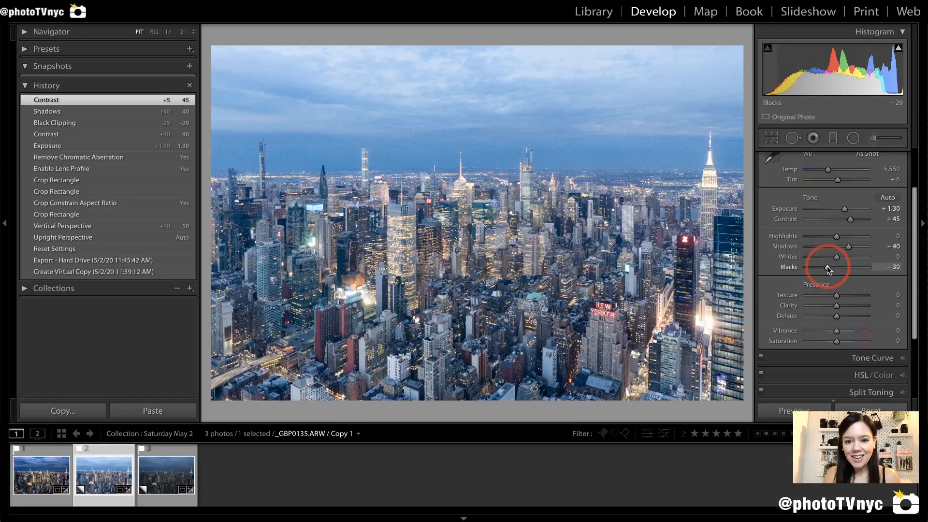
{"action": "left_click_drag", "start_coordinate": [827, 267], "coordinate": [820, 267]}
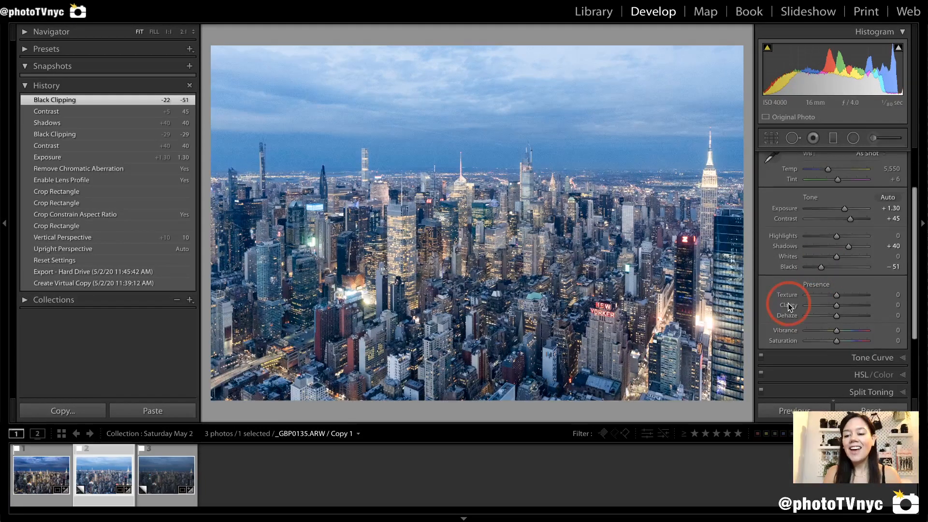
Step: Cut the haze over the skyline by setting Dehaze to +41
{"action": "scroll", "coordinate": [788, 303], "scroll_direction": "down", "scroll_amount": 1}
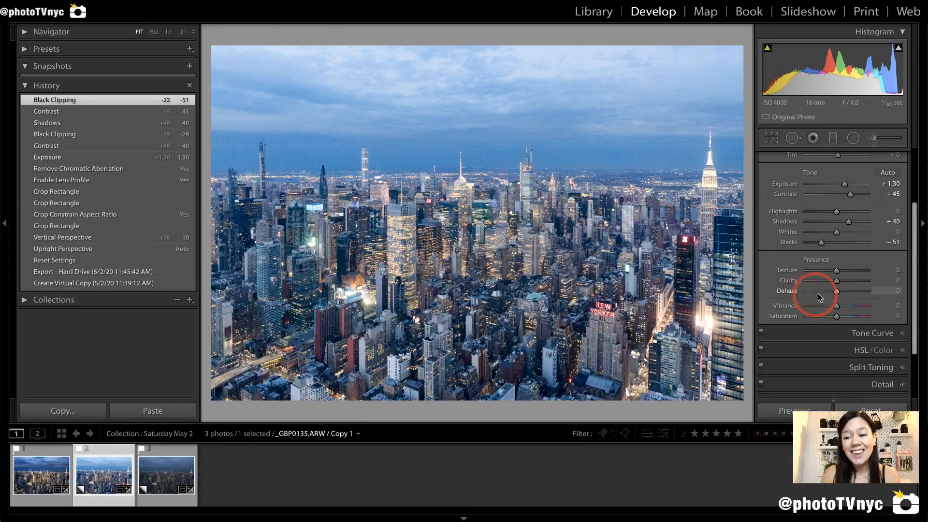
{"action": "left_click", "coordinate": [831, 292]}
{"action": "left_click", "coordinate": [829, 283]}
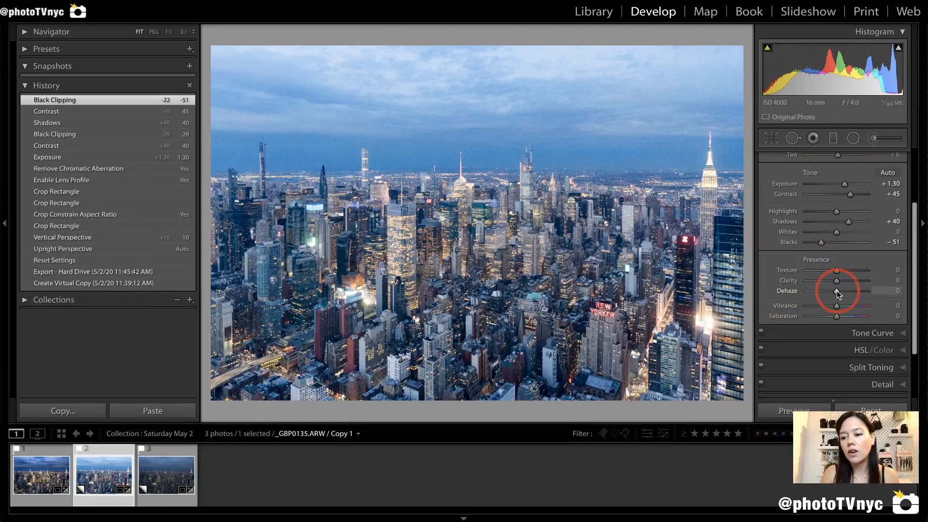
{"action": "left_click_drag", "start_coordinate": [840, 291], "coordinate": [850, 291]}
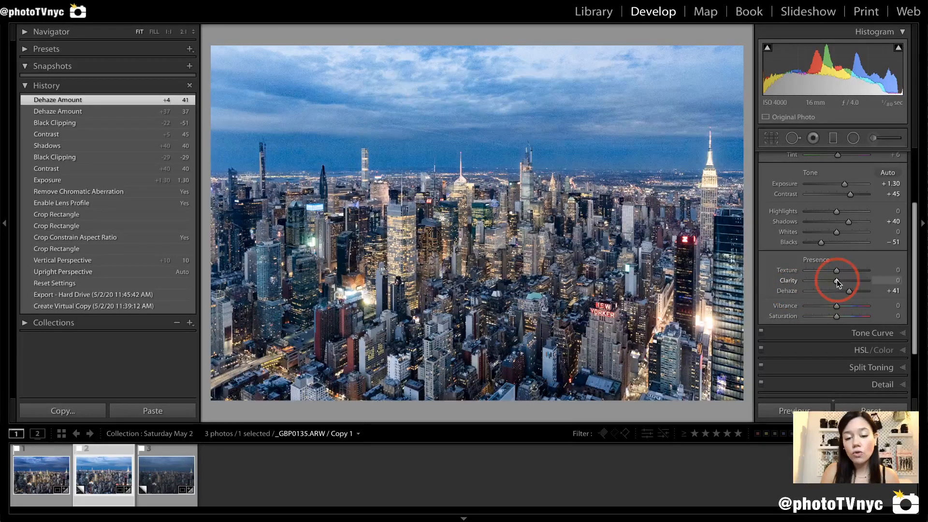
Step: Set Clarity to +33 and Texture to +33 while checking the building detail up close
{"action": "left_click_drag", "start_coordinate": [837, 279], "coordinate": [843, 280]}
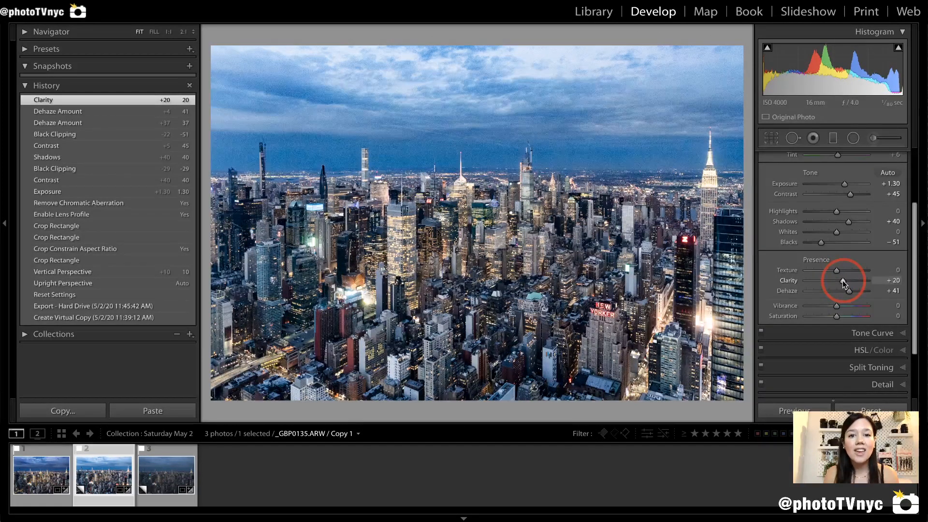
{"action": "left_click", "coordinate": [455, 235]}
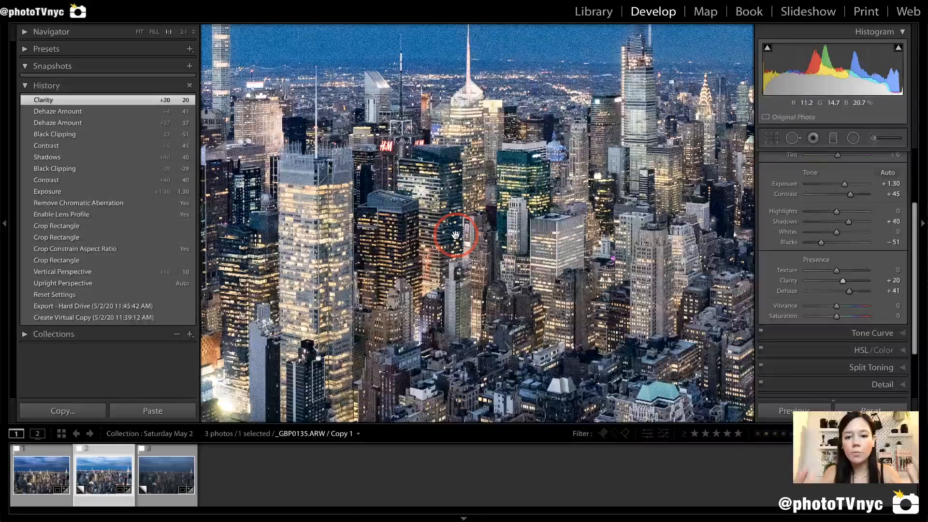
{"action": "left_click_drag", "start_coordinate": [841, 282], "coordinate": [842, 281]}
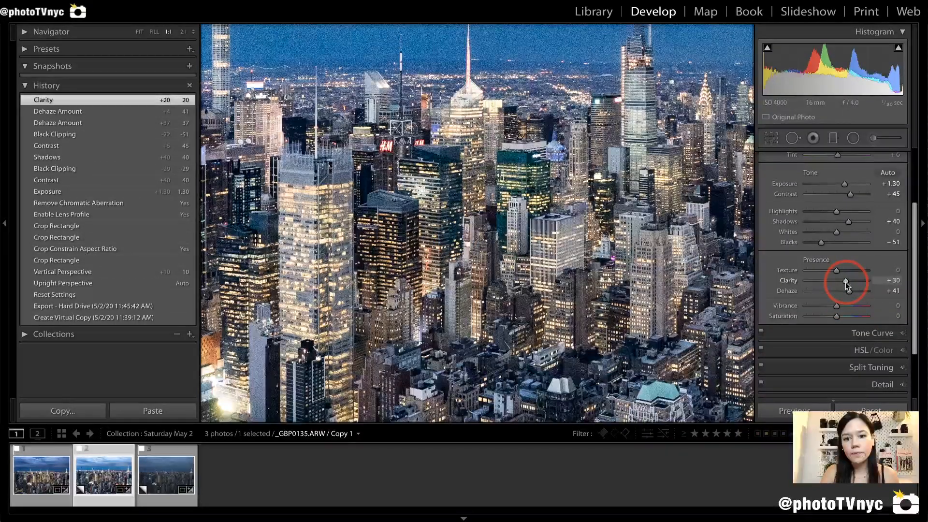
{"action": "left_click_drag", "start_coordinate": [846, 282], "coordinate": [846, 281]}
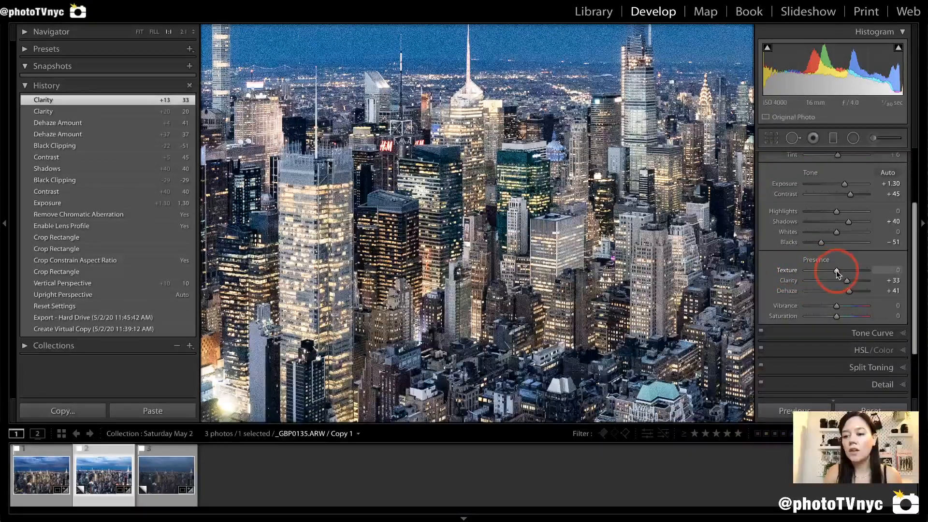
{"action": "left_click_drag", "start_coordinate": [838, 273], "coordinate": [847, 271]}
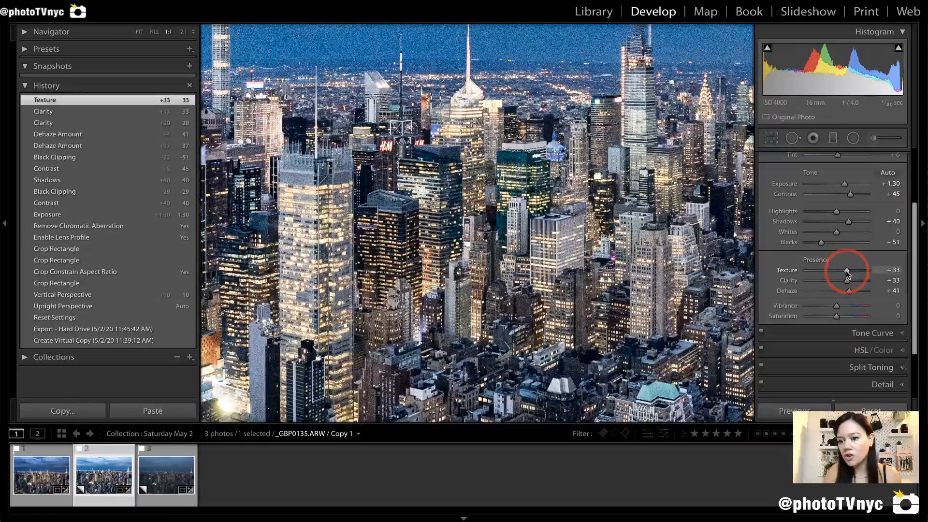
{"action": "left_click", "coordinate": [448, 248]}
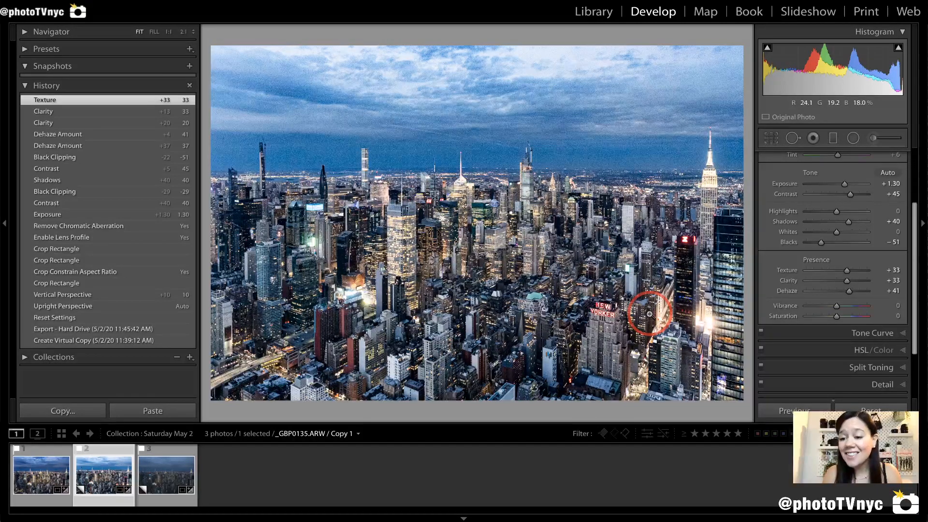
Step: Set Vibrance to +10 and Saturation to +8, and check the sky's noise up close alongside the photo's exposure information
{"action": "scroll", "coordinate": [767, 263], "scroll_direction": "down", "scroll_amount": 3}
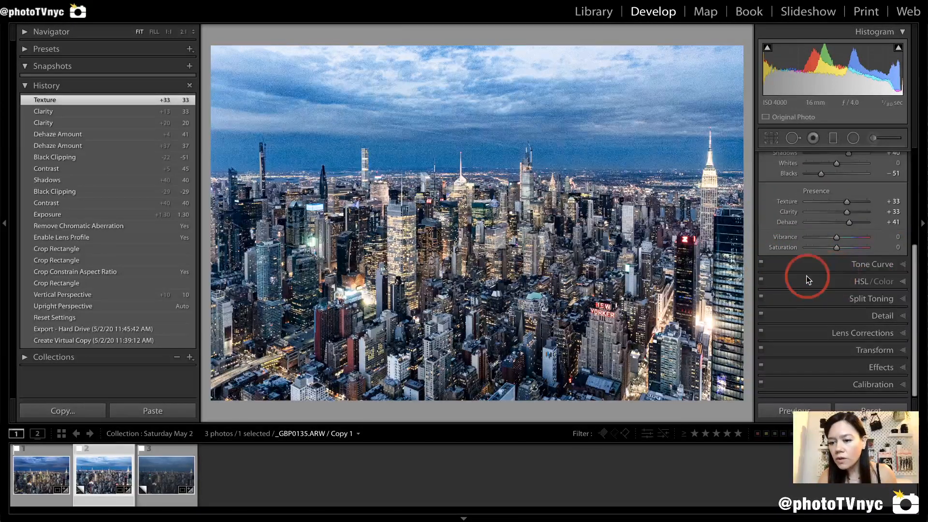
{"action": "left_click_drag", "start_coordinate": [837, 237], "coordinate": [840, 248]}
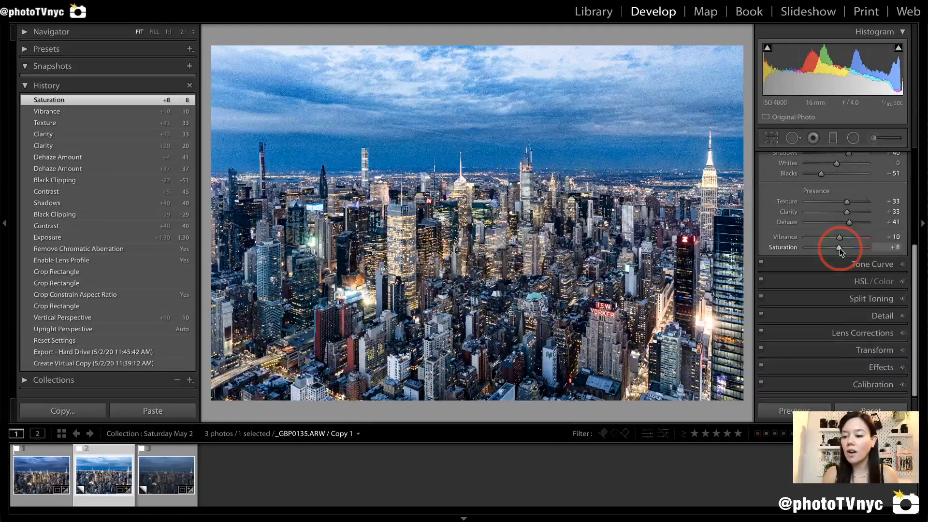
{"action": "left_click", "coordinate": [453, 168]}
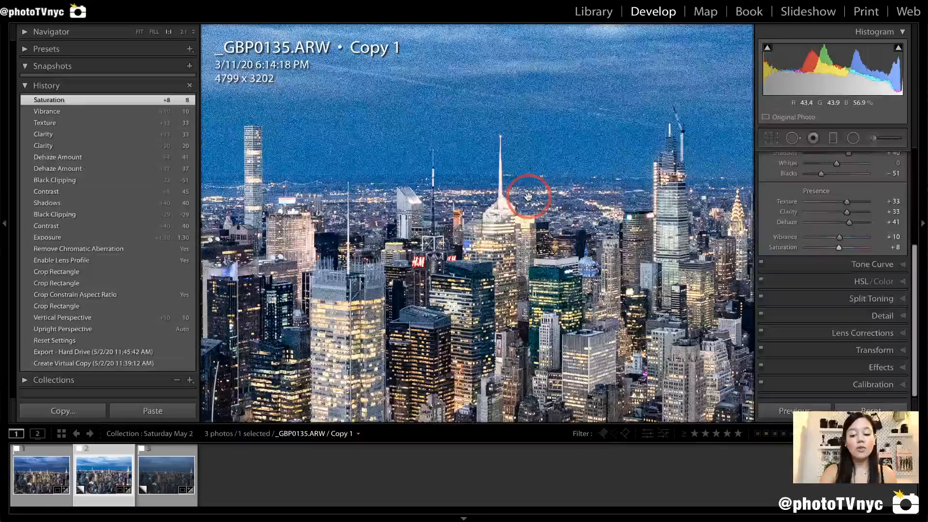
{"action": "key", "text": "i"}
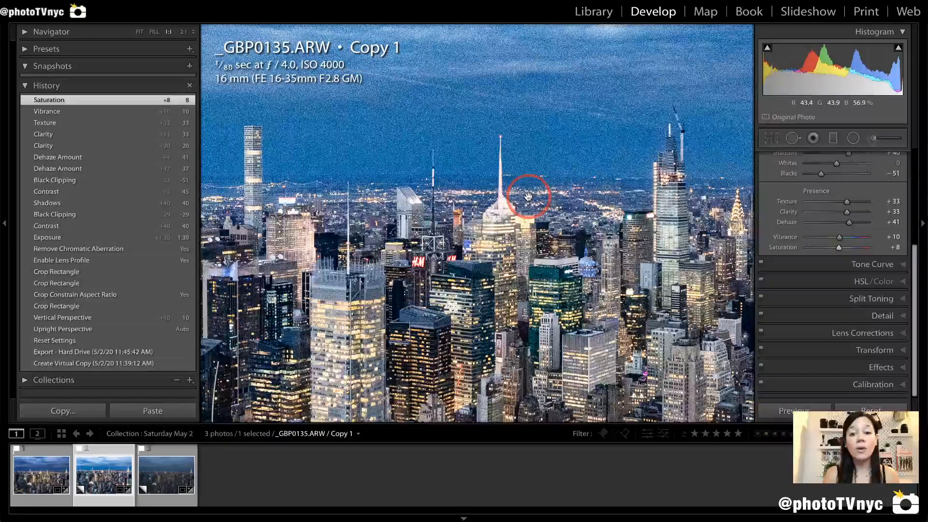
{"action": "key", "text": "i"}
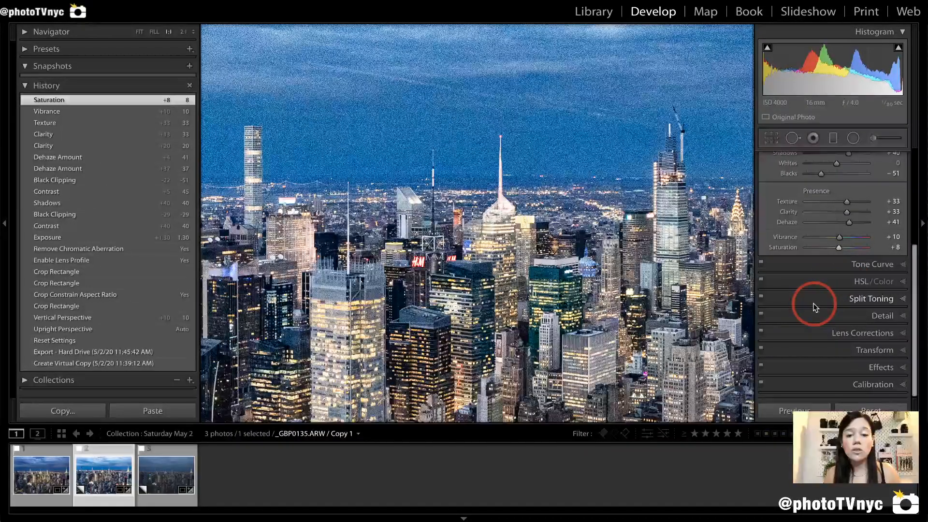
Step: Smooth the grain by setting the noise reduction Luminance to 34, and inspect the buildings and sky up close
{"action": "left_click", "coordinate": [858, 313]}
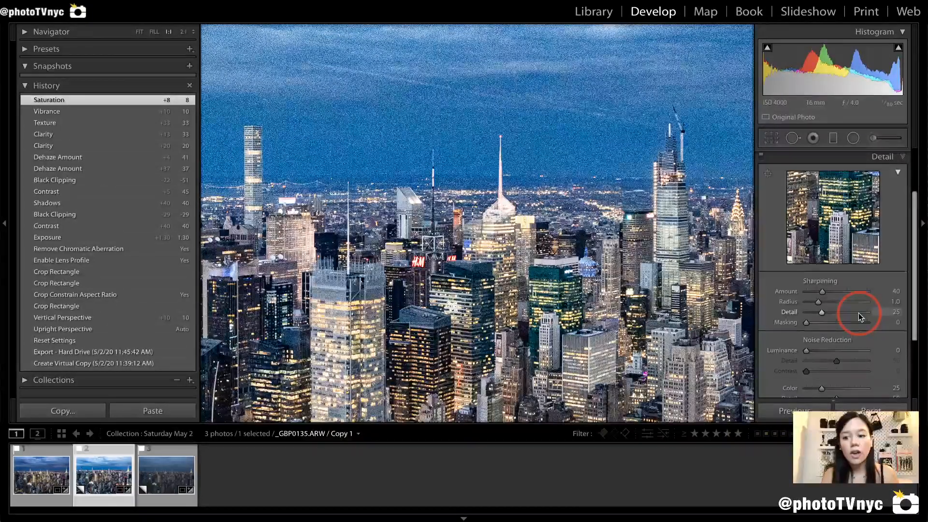
{"action": "scroll", "coordinate": [787, 324], "scroll_direction": "down", "scroll_amount": 1}
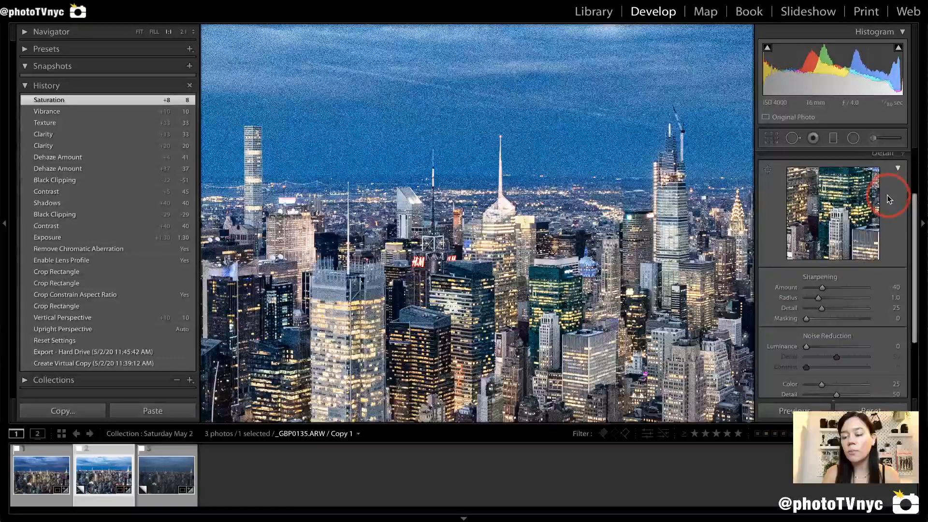
{"action": "scroll", "coordinate": [892, 194], "scroll_direction": "up", "scroll_amount": 1}
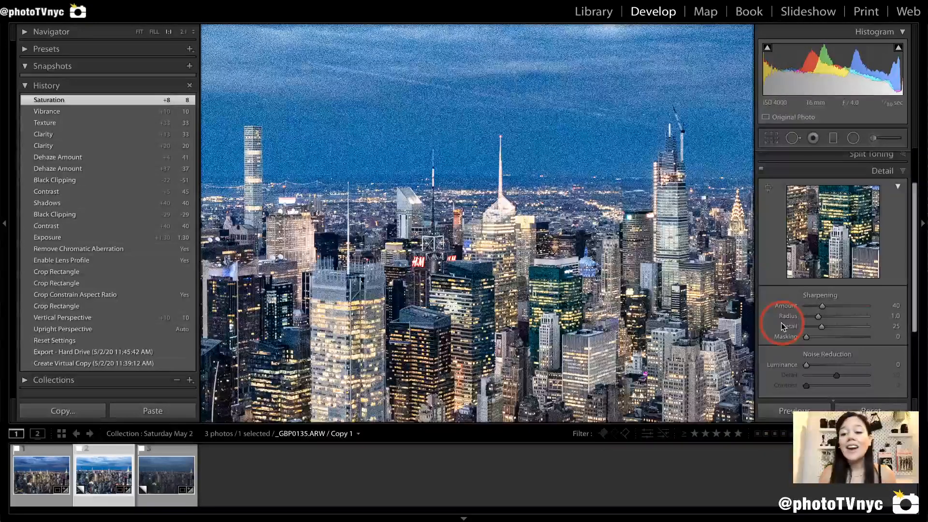
{"action": "scroll", "coordinate": [800, 355], "scroll_direction": "down", "scroll_amount": 3}
{"action": "scroll", "coordinate": [800, 353], "scroll_direction": "down", "scroll_amount": 1}
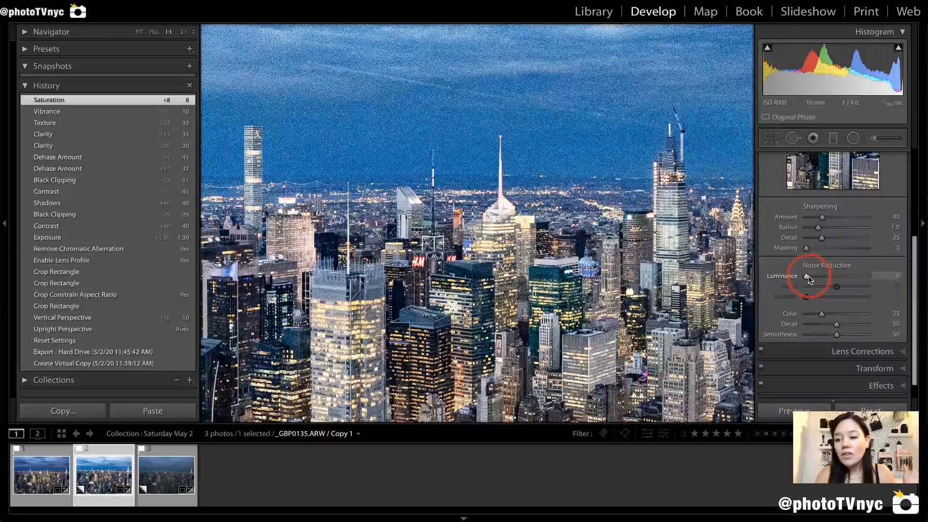
{"action": "left_click_drag", "start_coordinate": [806, 276], "coordinate": [819, 276]}
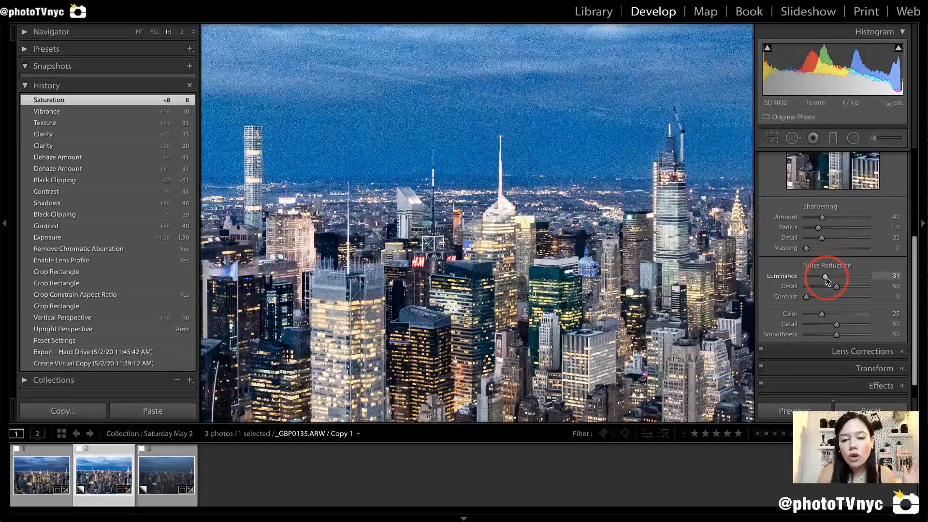
{"action": "left_click_drag", "start_coordinate": [825, 278], "coordinate": [827, 277]}
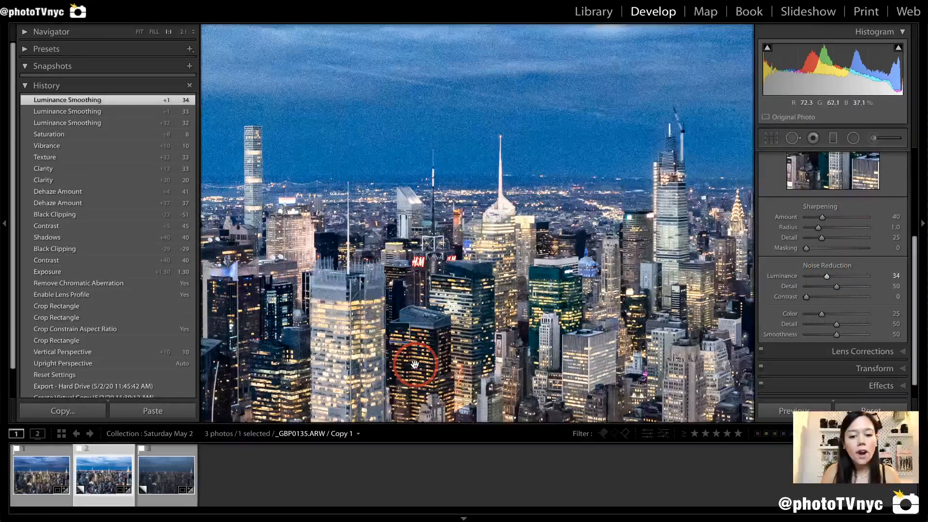
{"action": "left_click_drag", "start_coordinate": [416, 364], "coordinate": [456, 200]}
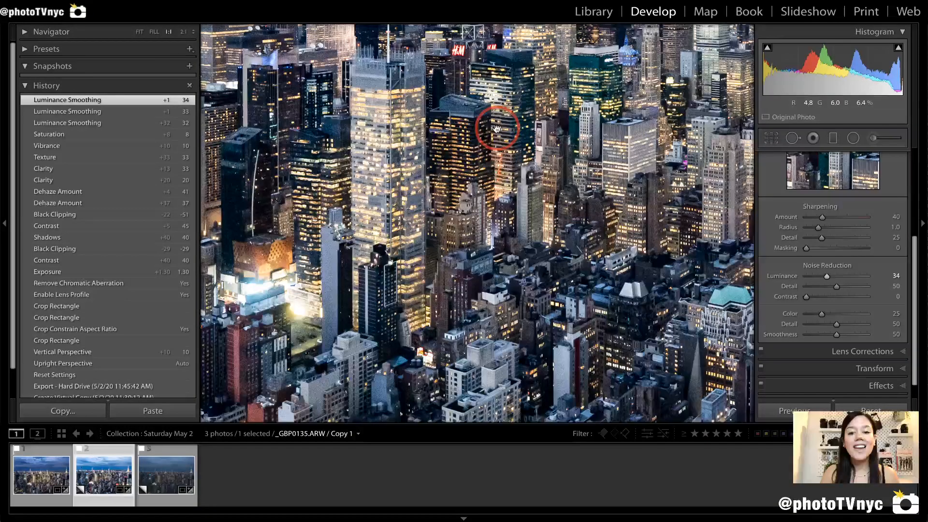
{"action": "left_click_drag", "start_coordinate": [489, 128], "coordinate": [488, 339]}
{"action": "left_click_drag", "start_coordinate": [483, 196], "coordinate": [494, 289]}
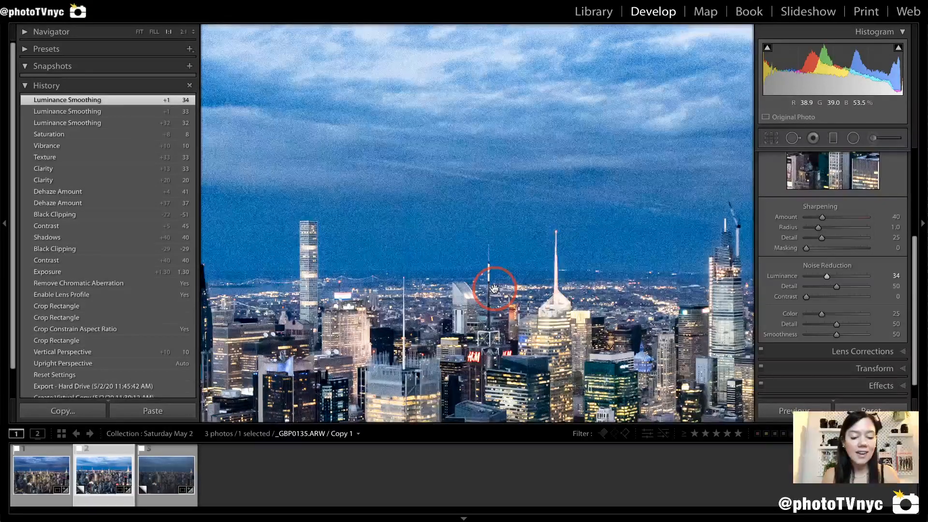
{"action": "left_click", "coordinate": [492, 284]}
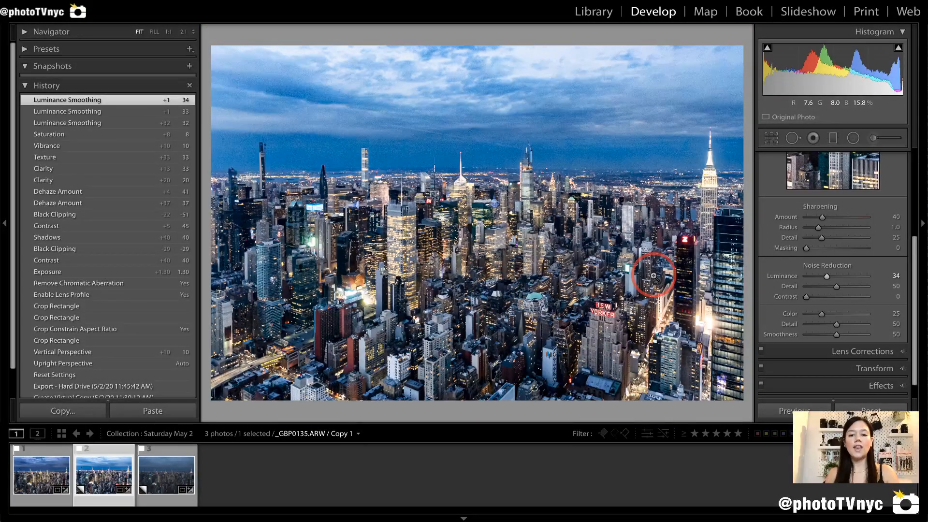
Step: Compare the edited photo with the unedited virtual copy, and return to the edited one
{"action": "left_click", "coordinate": [121, 408]}
{"action": "left_click", "coordinate": [177, 486]}
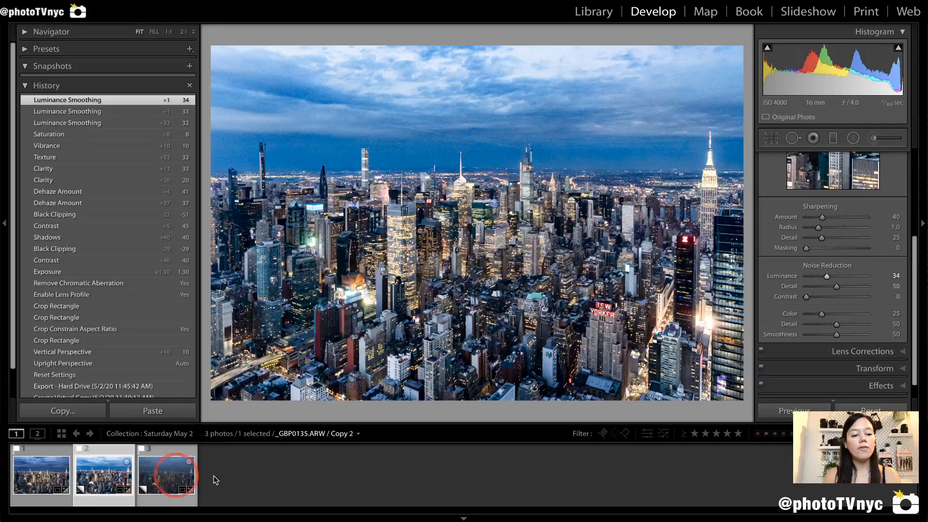
{"action": "key", "text": "Left"}
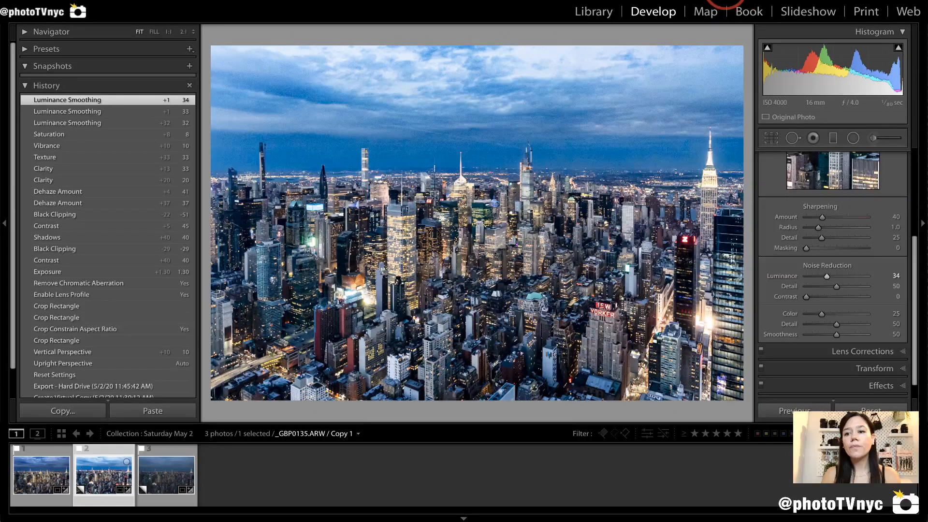
{"action": "left_click", "coordinate": [164, 489]}
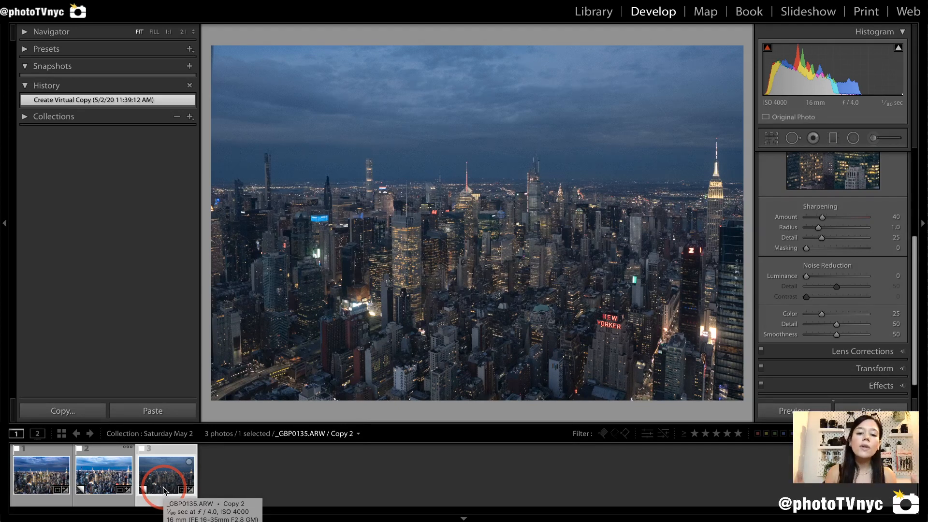
{"action": "left_click", "coordinate": [103, 483]}
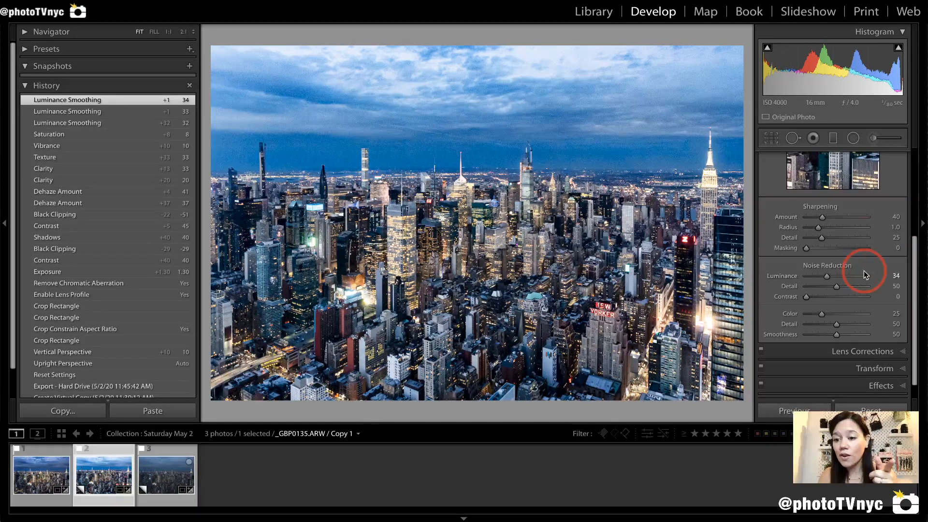
Step: Darken the blues by lowering the HSL Blue Luminance to -27 with the targeted adjustment tool on the sky
{"action": "scroll", "coordinate": [864, 271], "scroll_direction": "up", "scroll_amount": 2}
{"action": "scroll", "coordinate": [864, 275], "scroll_direction": "up", "scroll_amount": 4}
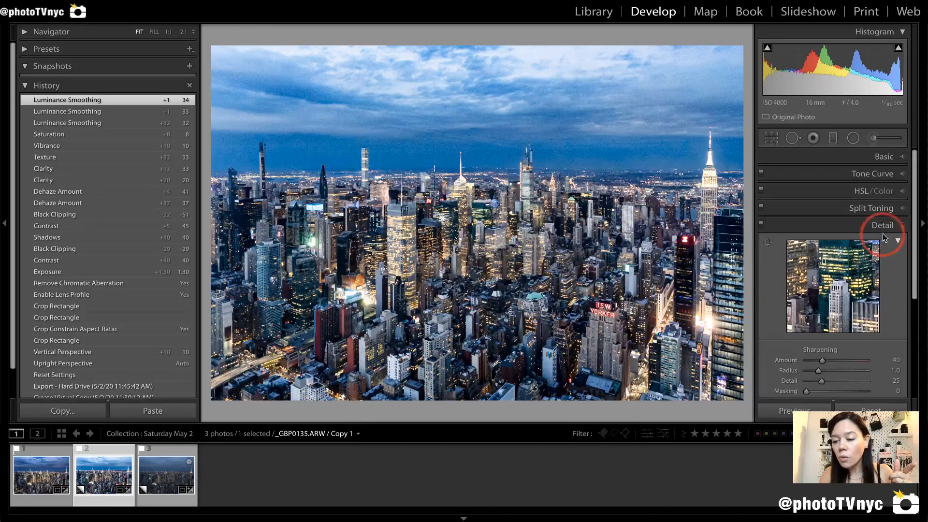
{"action": "left_click", "coordinate": [891, 228]}
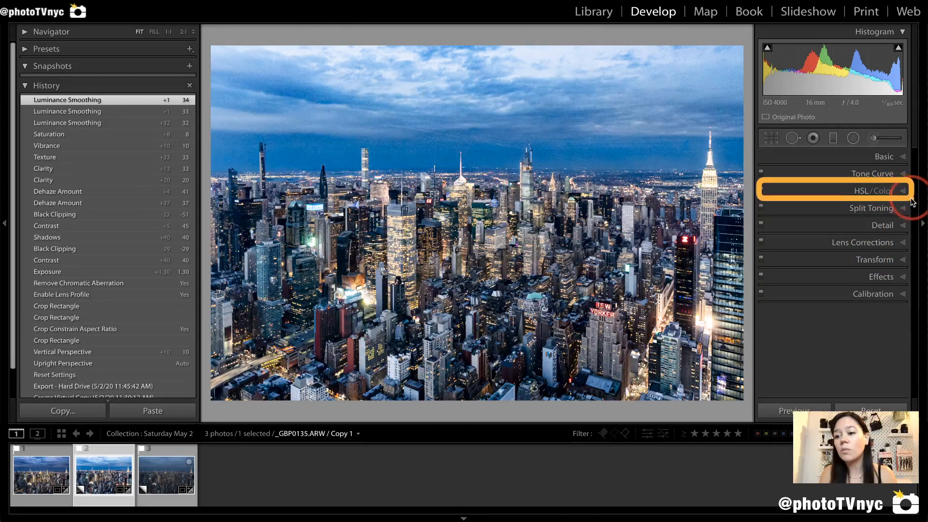
{"action": "left_click", "coordinate": [857, 190]}
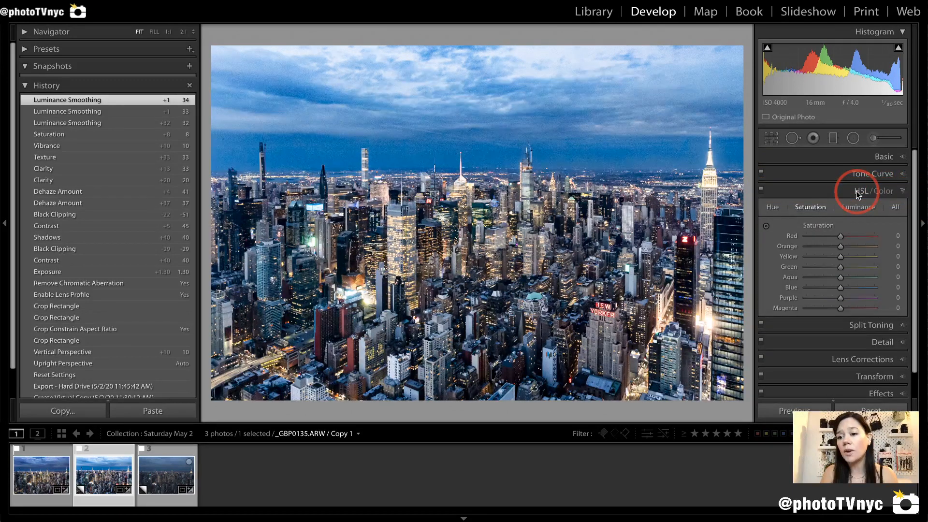
{"action": "left_click", "coordinate": [804, 208]}
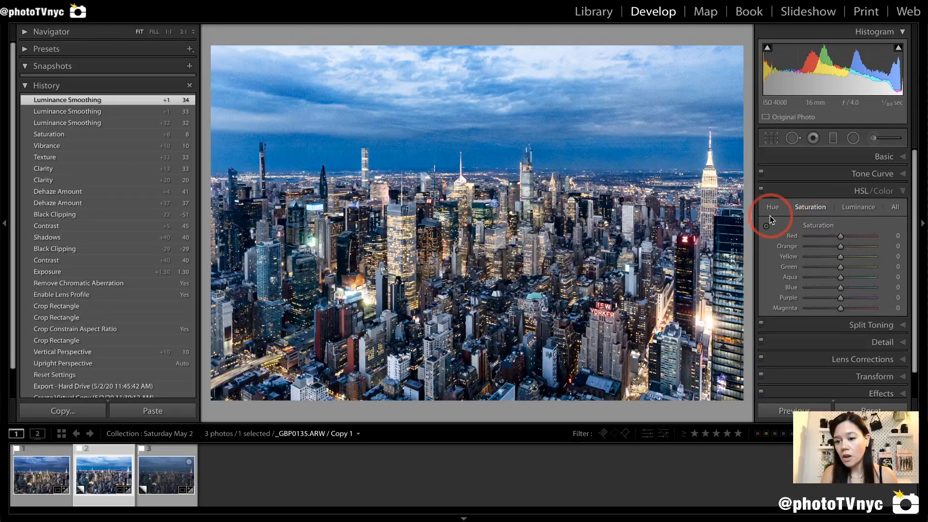
{"action": "left_click", "coordinate": [850, 210]}
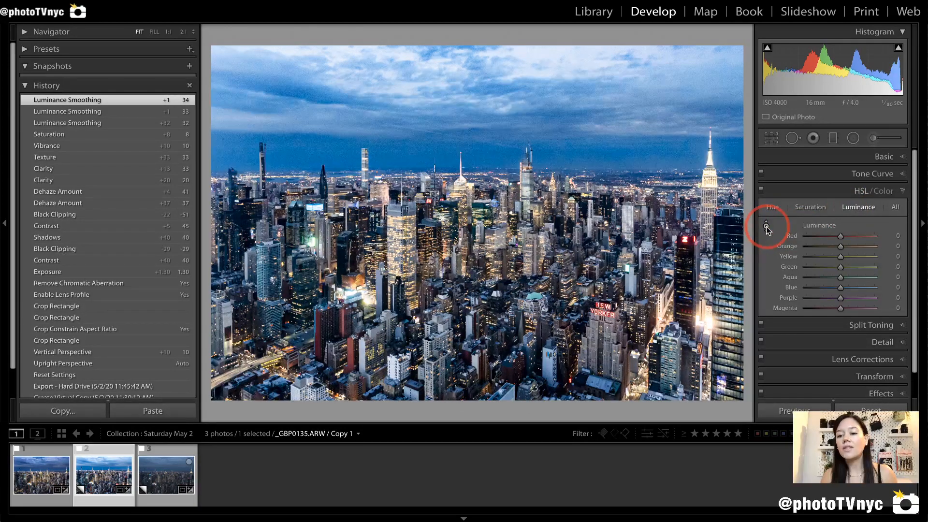
{"action": "left_click", "coordinate": [766, 226]}
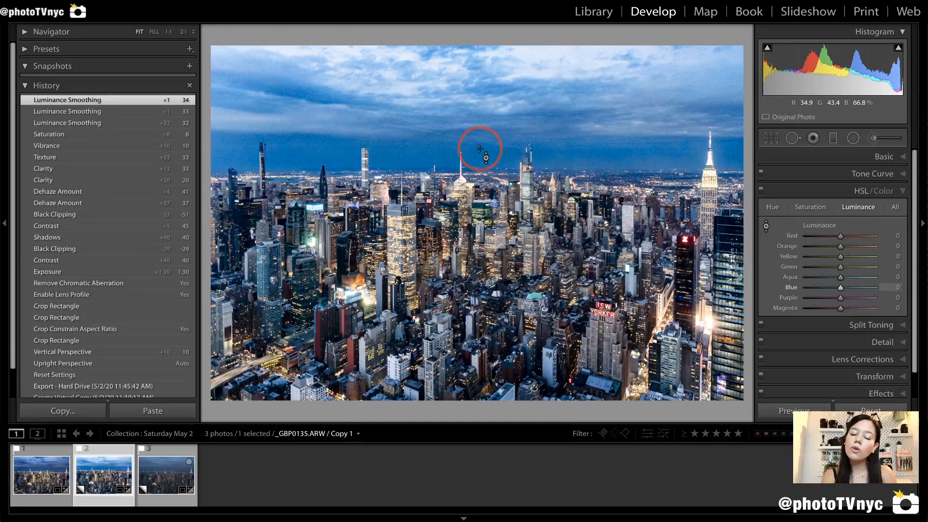
{"action": "key", "text": "ctrl+a"}
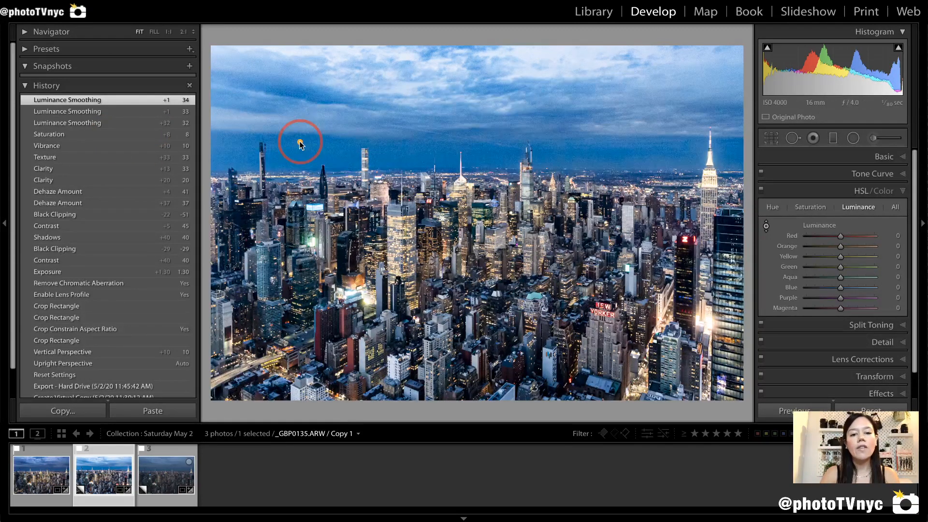
{"action": "mouse_move", "coordinate": [300, 144]}
{"action": "left_mouse_down"}
{"action": "mouse_move", "coordinate": [729, 394]}
{"action": "mouse_move", "coordinate": [597, 300]}
{"action": "mouse_move", "coordinate": [608, 324]}
{"action": "left_mouse_up"}
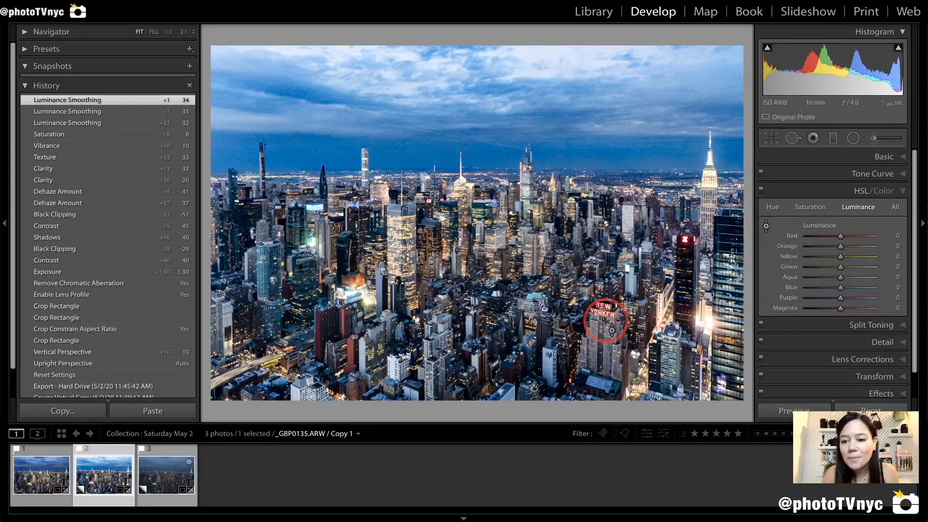
{"action": "mouse_move", "coordinate": [485, 145]}
{"action": "left_mouse_down"}
{"action": "mouse_move", "coordinate": [489, 157]}
{"action": "mouse_move", "coordinate": [489, 148]}
{"action": "left_mouse_up"}
{"action": "left_click_drag", "start_coordinate": [641, 151], "coordinate": [641, 152]}
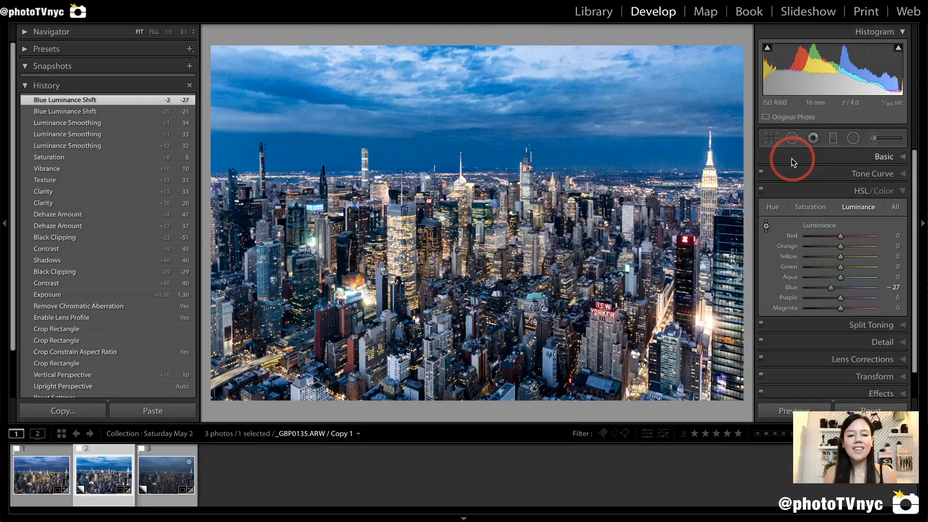
Step: Set the Blue Saturation to -18 and the Blue Hue to +10 with the targeted adjustment tool on the sky
{"action": "left_click", "coordinate": [815, 208]}
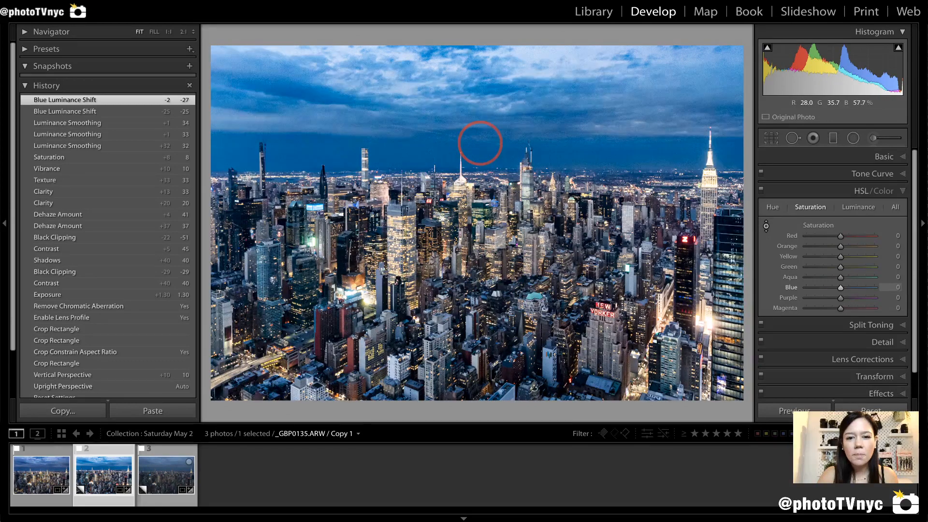
{"action": "left_click_drag", "start_coordinate": [480, 143], "coordinate": [480, 143]}
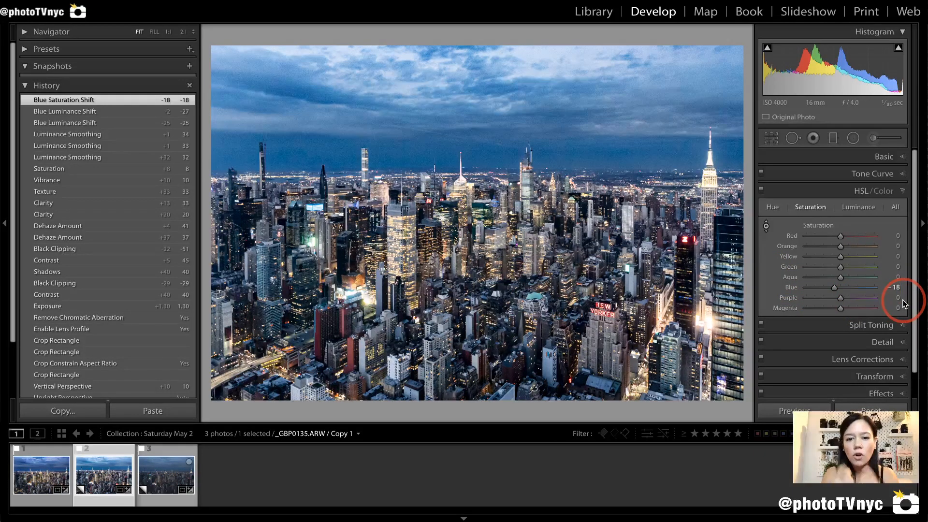
{"action": "left_click", "coordinate": [773, 208]}
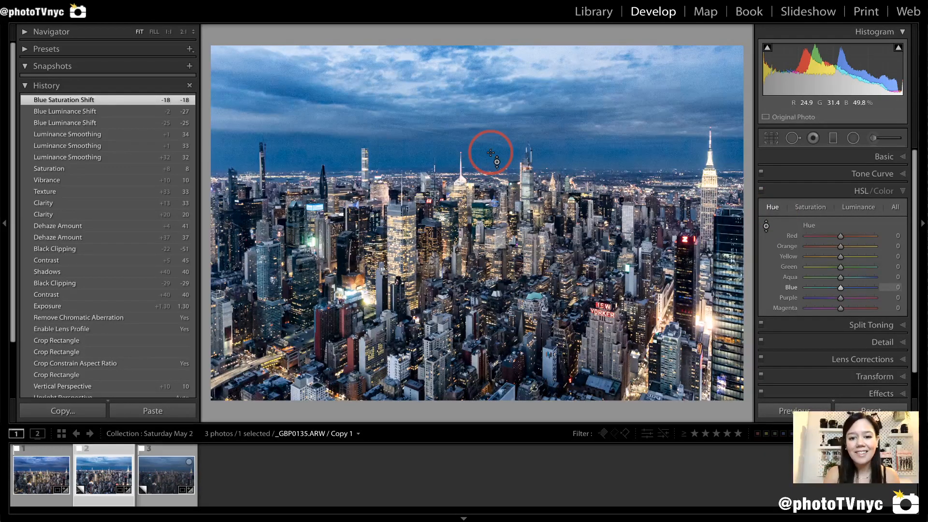
{"action": "left_click_drag", "start_coordinate": [491, 153], "coordinate": [491, 166]}
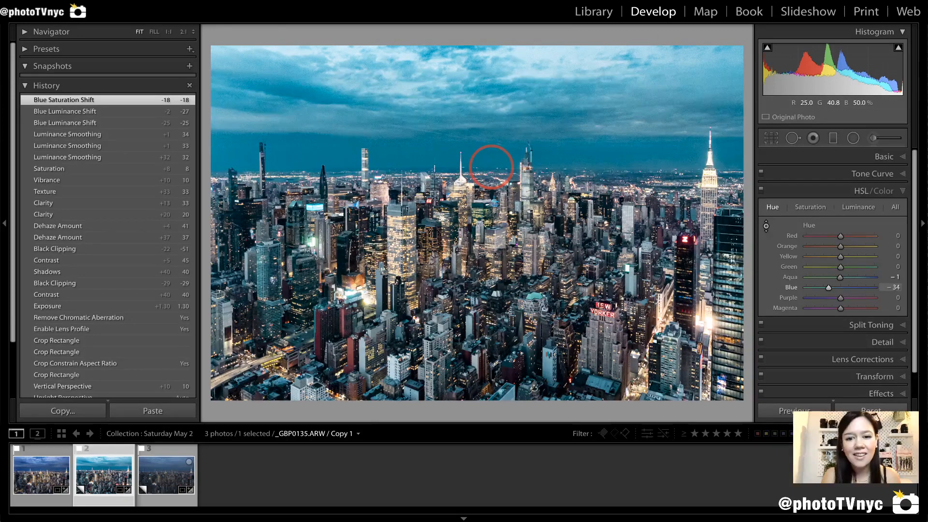
{"action": "left_click_drag", "start_coordinate": [491, 167], "coordinate": [491, 141]}
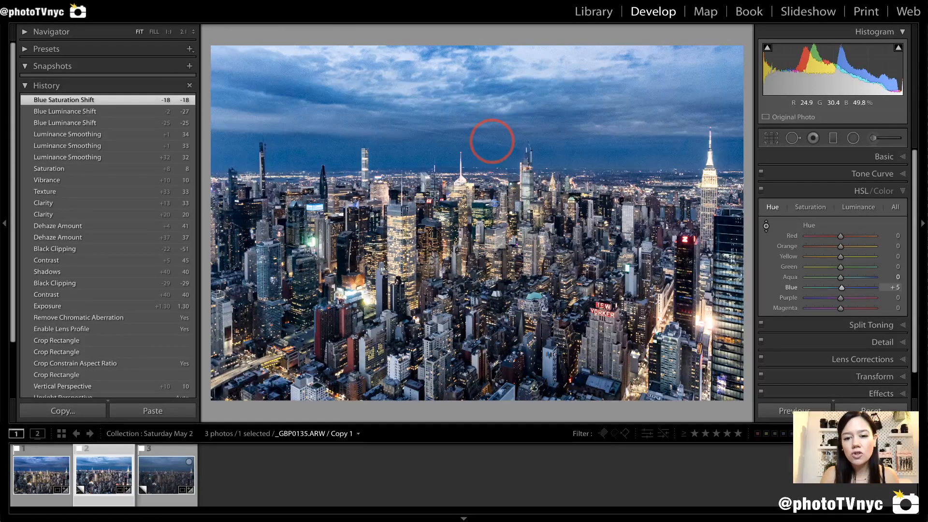
{"action": "left_click_drag", "start_coordinate": [491, 141], "coordinate": [491, 138]}
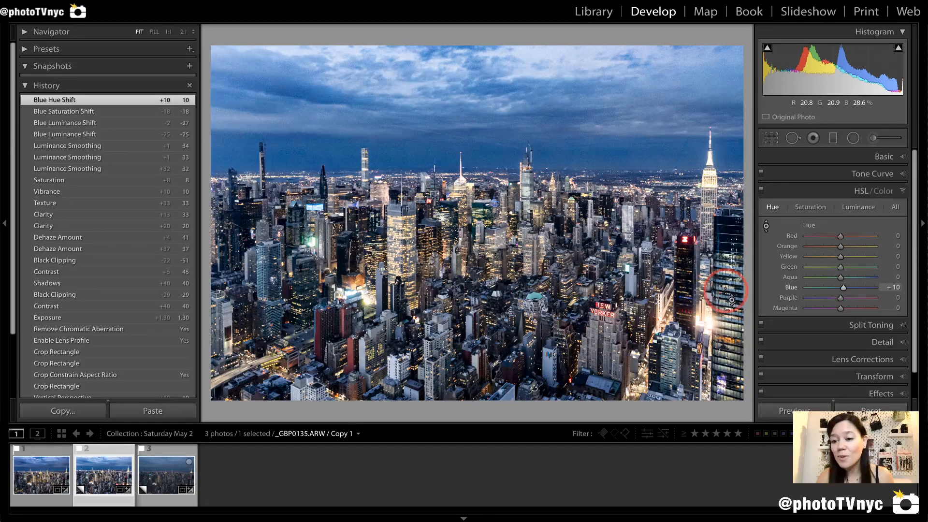
Step: Set the Yellow Saturation to +70 and the Orange Saturation to +71, and compare the photo with and without the HSL adjustments
{"action": "left_click", "coordinate": [809, 209]}
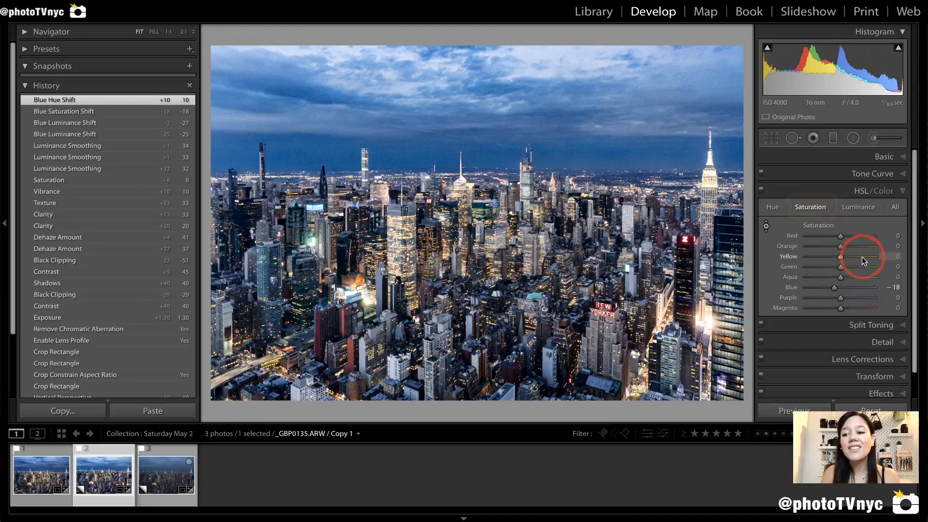
{"action": "left_click_drag", "start_coordinate": [841, 256], "coordinate": [866, 248]}
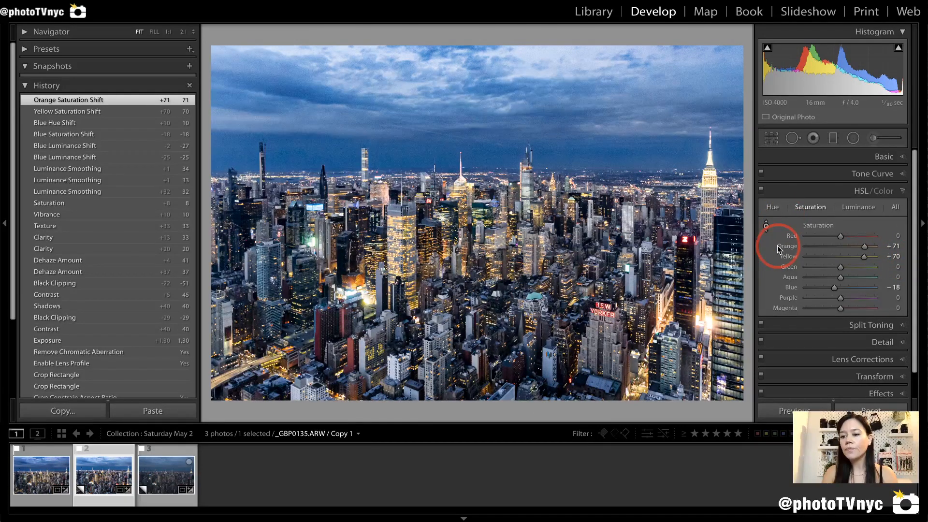
{"action": "left_click", "coordinate": [761, 190]}
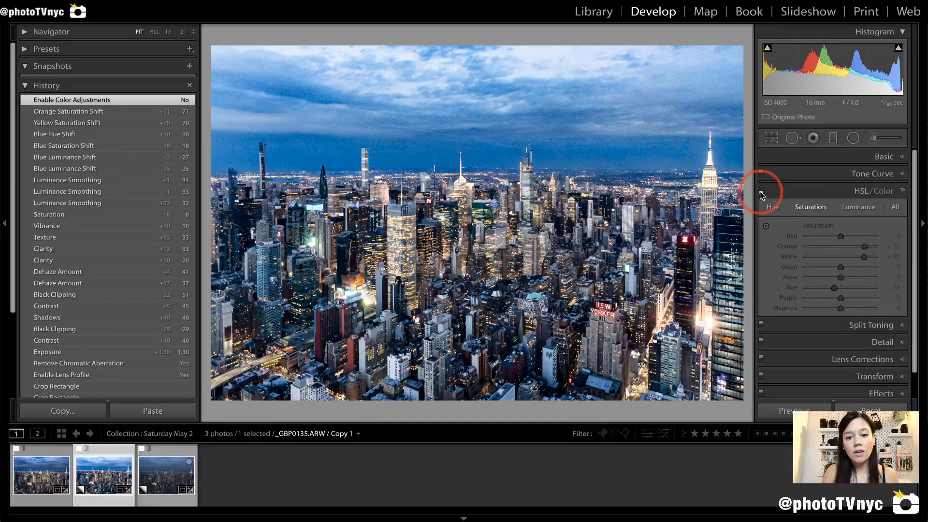
{"action": "left_click", "coordinate": [761, 192]}
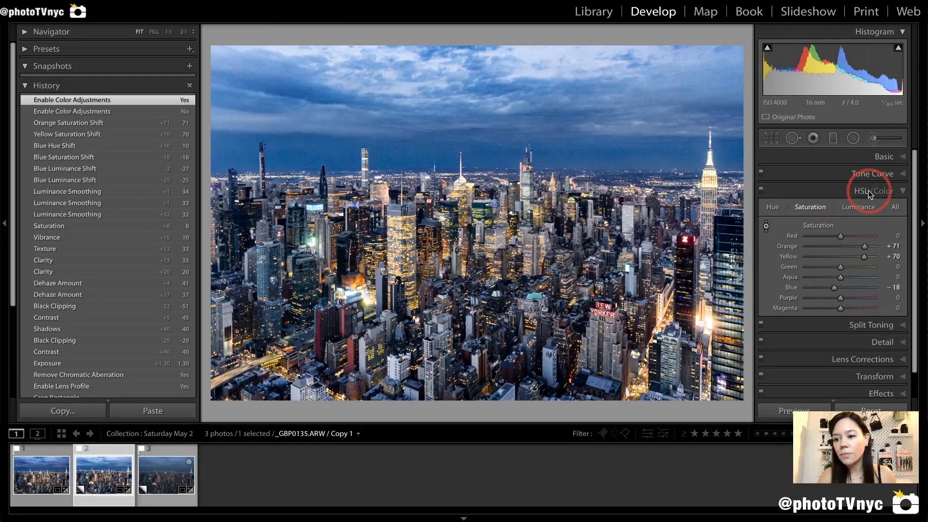
{"action": "left_click", "coordinate": [902, 192]}
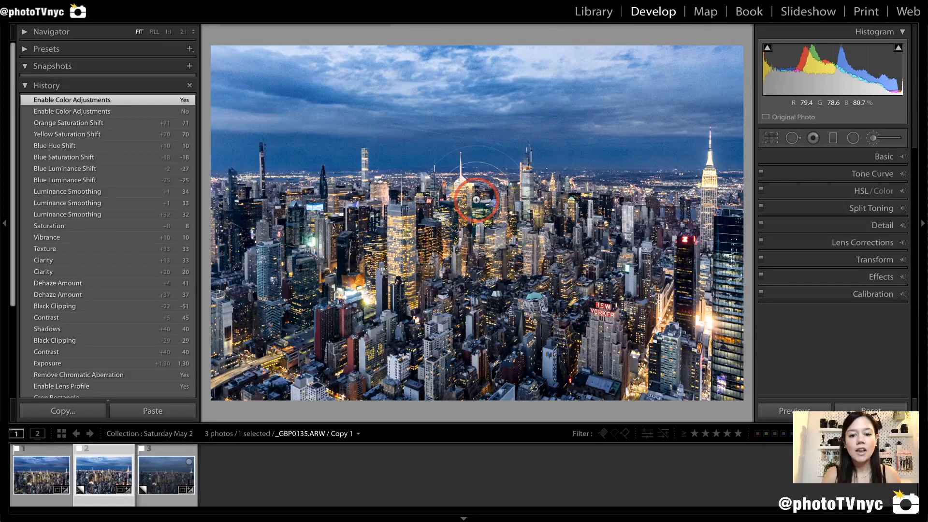
Step: Reset the Adjustment Brush effects, paint over the mid-distance buildings with Exposure 1.50, and check the mask overlay
{"action": "key", "text": "shift+m"}
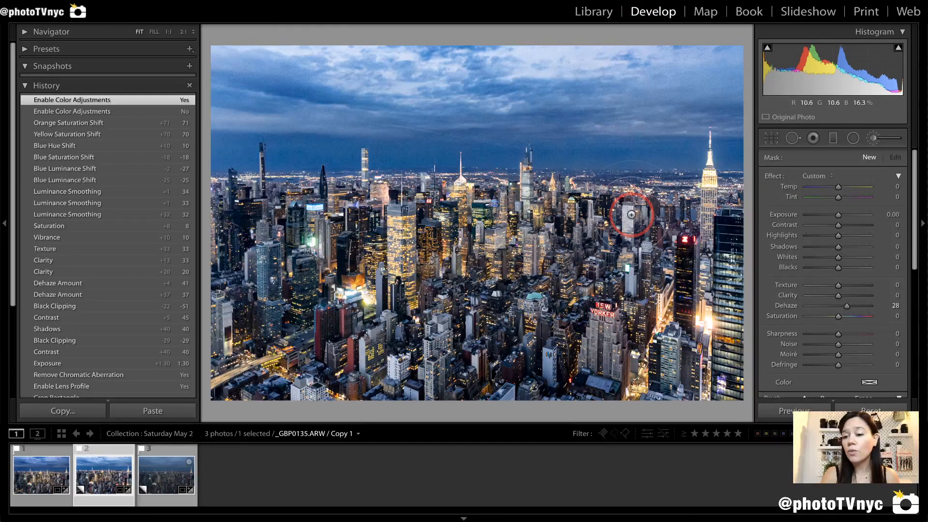
{"action": "double_click", "coordinate": [777, 177]}
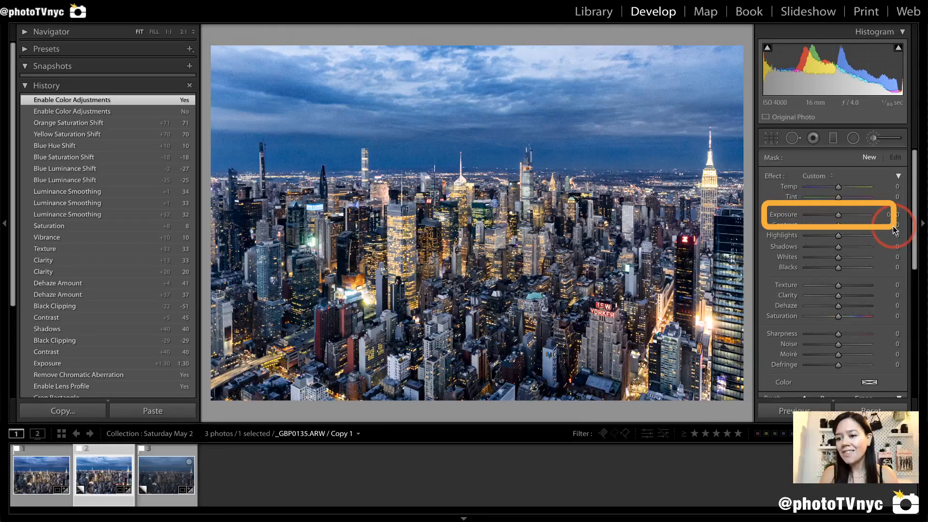
{"action": "left_click_drag", "start_coordinate": [838, 216], "coordinate": [849, 216]}
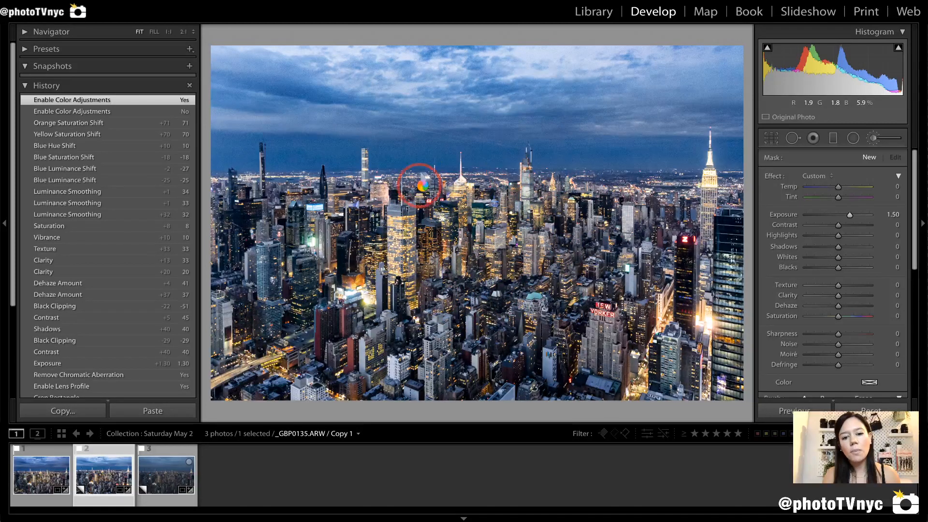
{"action": "mouse_move", "coordinate": [351, 235]}
{"action": "left_mouse_down"}
{"action": "mouse_move", "coordinate": [358, 251]}
{"action": "mouse_move", "coordinate": [372, 227]}
{"action": "left_mouse_up"}
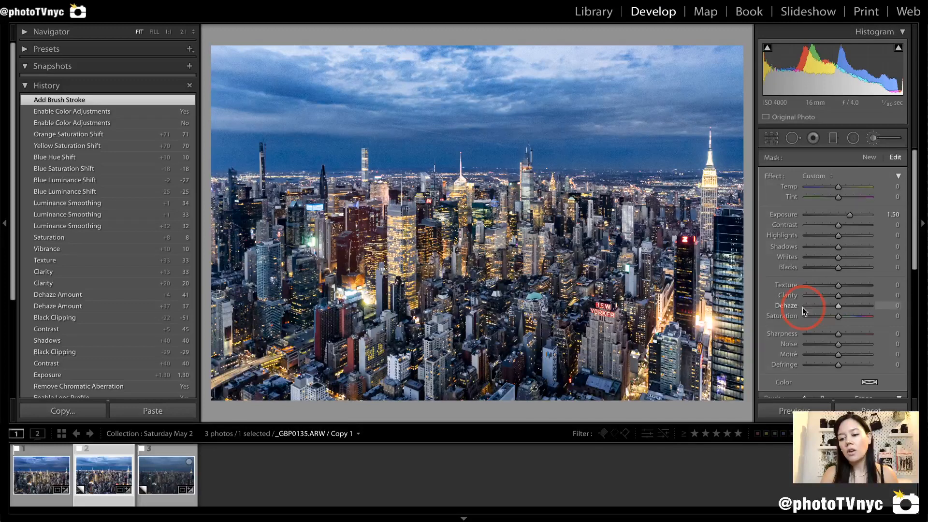
{"action": "scroll", "coordinate": [806, 310], "scroll_direction": "down", "scroll_amount": 4}
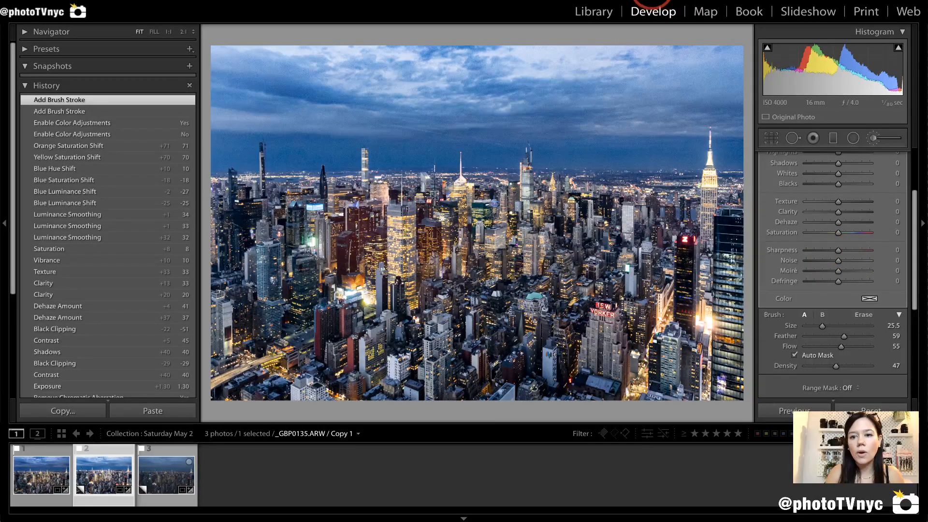
{"action": "scroll", "coordinate": [810, 187], "scroll_direction": "up", "scroll_amount": 3}
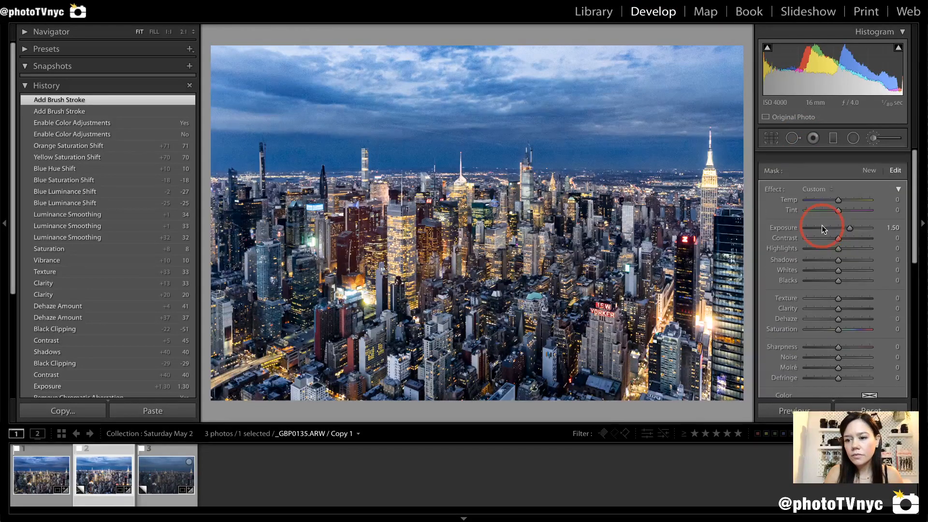
{"action": "key", "text": "o"}
{"action": "key", "text": "o"}
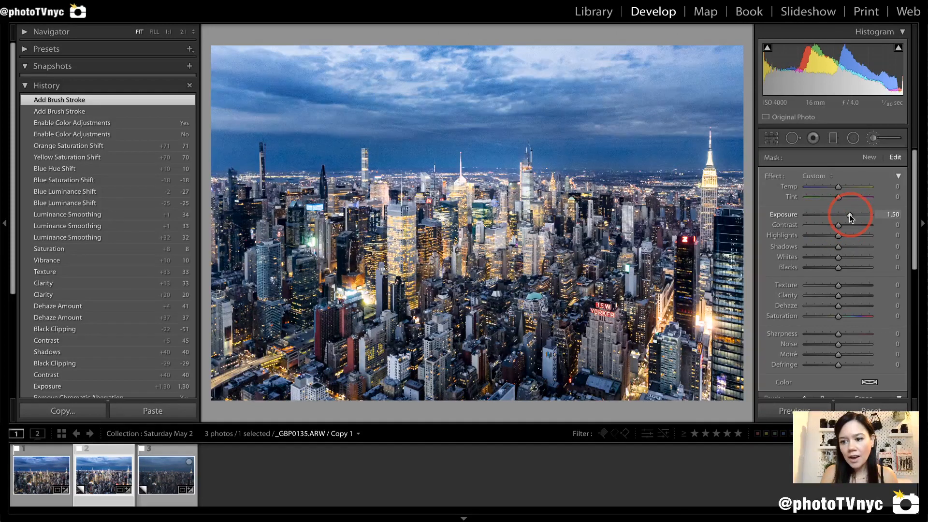
Step: Set the brushed buildings' Exposure to 1.05, Contrast to 20, Dehaze to 15, Clarity to 18 and Texture to 10
{"action": "left_click_drag", "start_coordinate": [848, 214], "coordinate": [847, 213]}
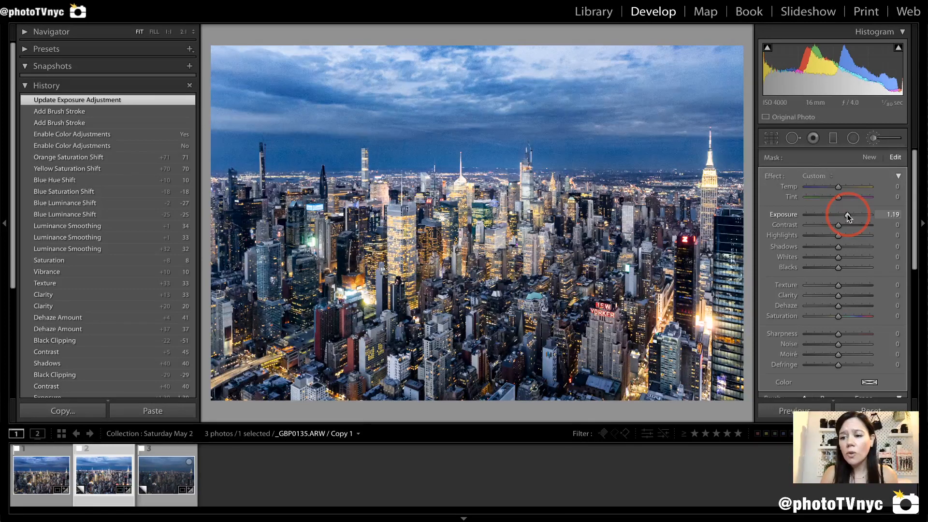
{"action": "left_click_drag", "start_coordinate": [847, 214], "coordinate": [847, 216]}
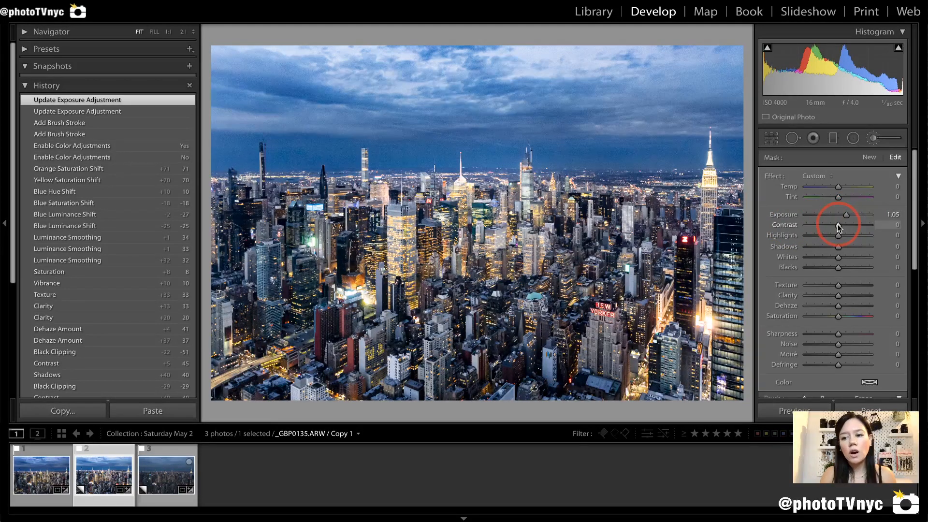
{"action": "left_click_drag", "start_coordinate": [840, 225], "coordinate": [844, 226]}
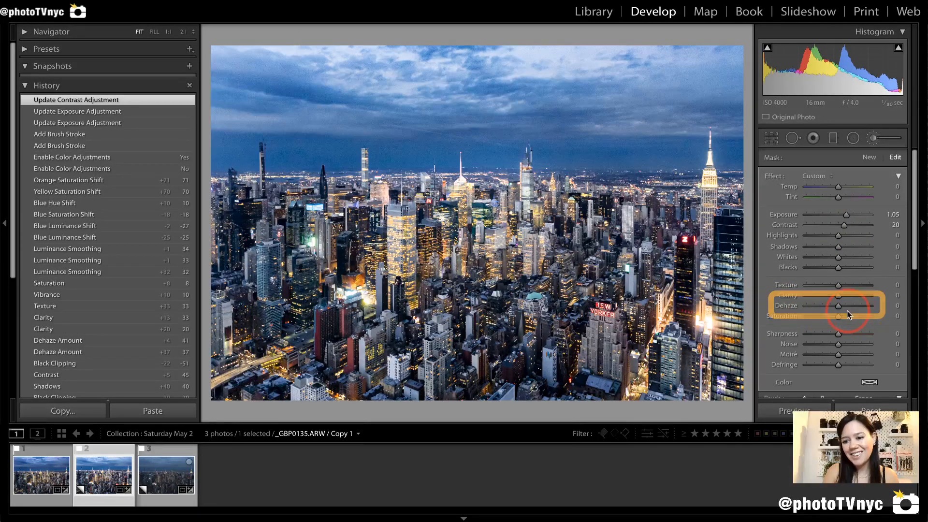
{"action": "left_click_drag", "start_coordinate": [838, 306], "coordinate": [840, 285]}
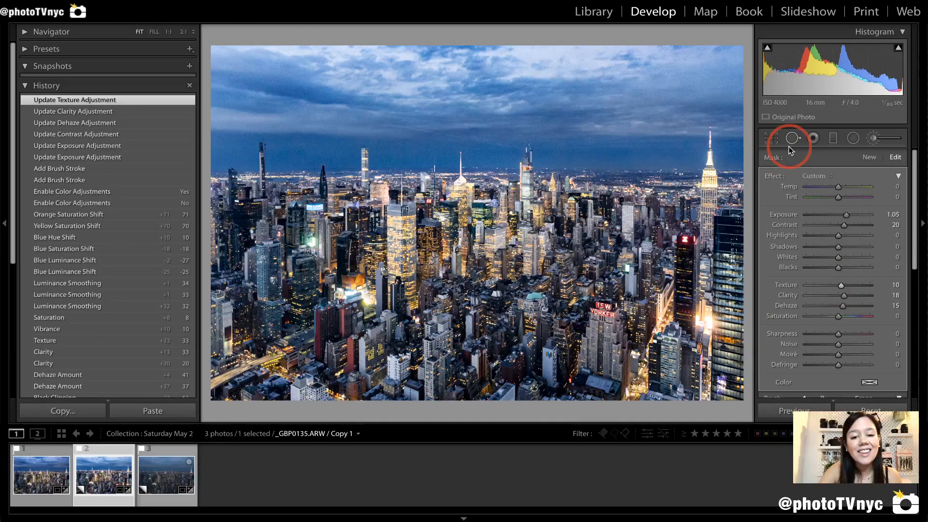
Step: Compare the photo by deleting and restoring the brush adjustment, and set the brush's Exposure to 1.26
{"action": "key", "text": "Delete"}
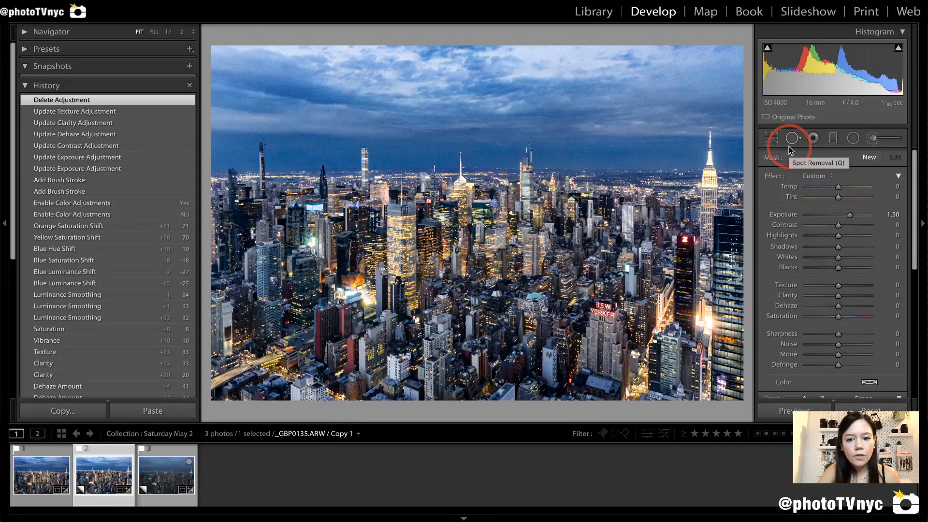
{"action": "key", "text": "ctrl+z"}
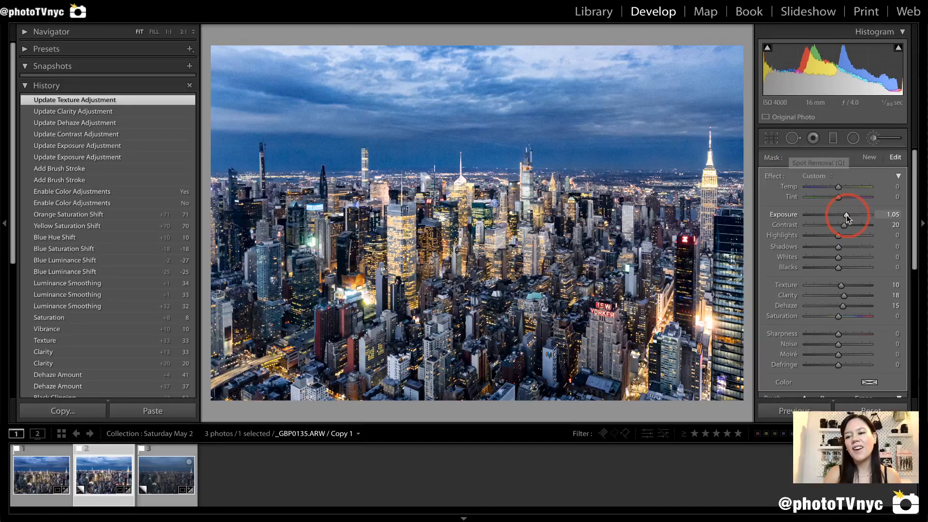
{"action": "left_click_drag", "start_coordinate": [847, 216], "coordinate": [849, 216]}
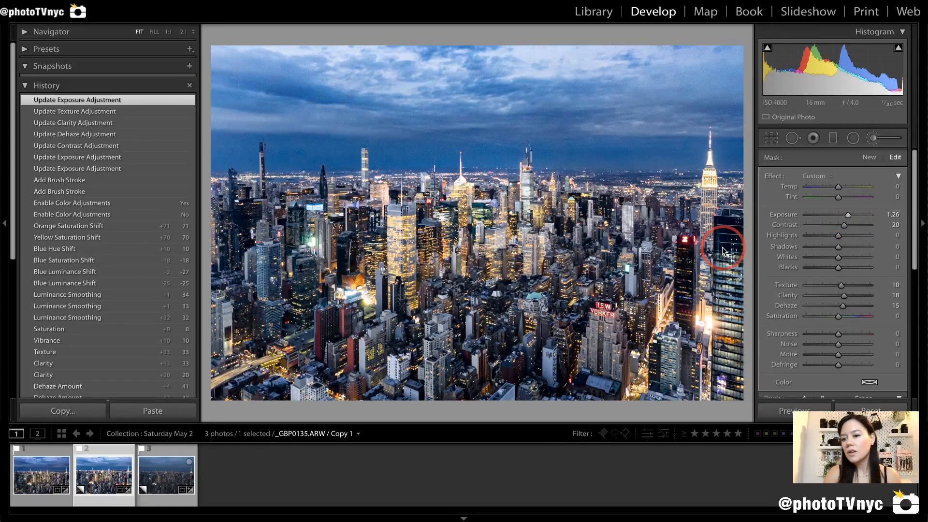
{"action": "left_click", "coordinate": [793, 257]}
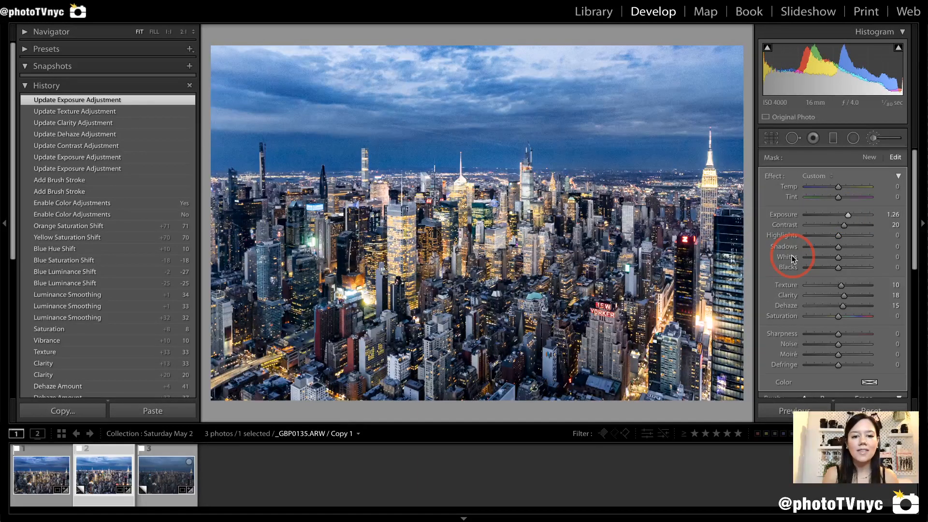
Step: Start a Graduated Filter with Exposure reset to 0.00 and draw its gradient across the lower sky down to the horizon
{"action": "left_click", "coordinate": [620, 255]}
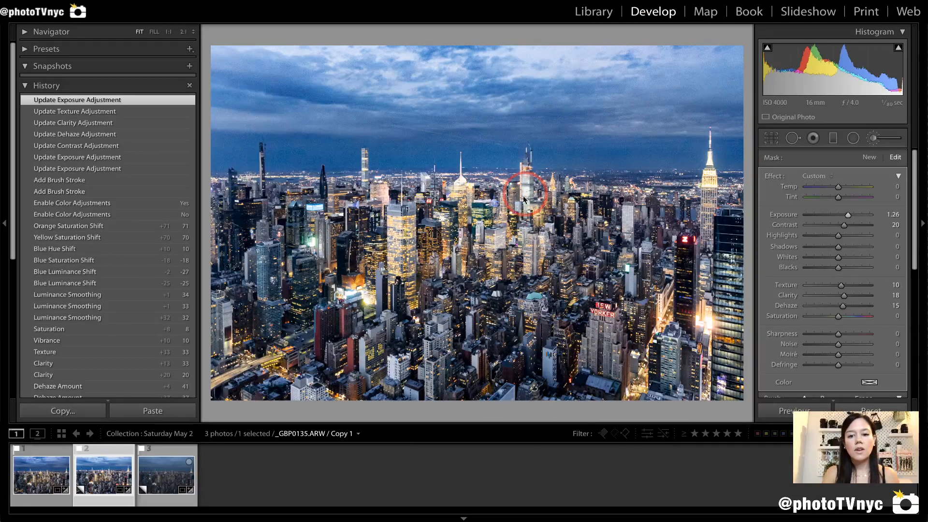
{"action": "key", "text": "m"}
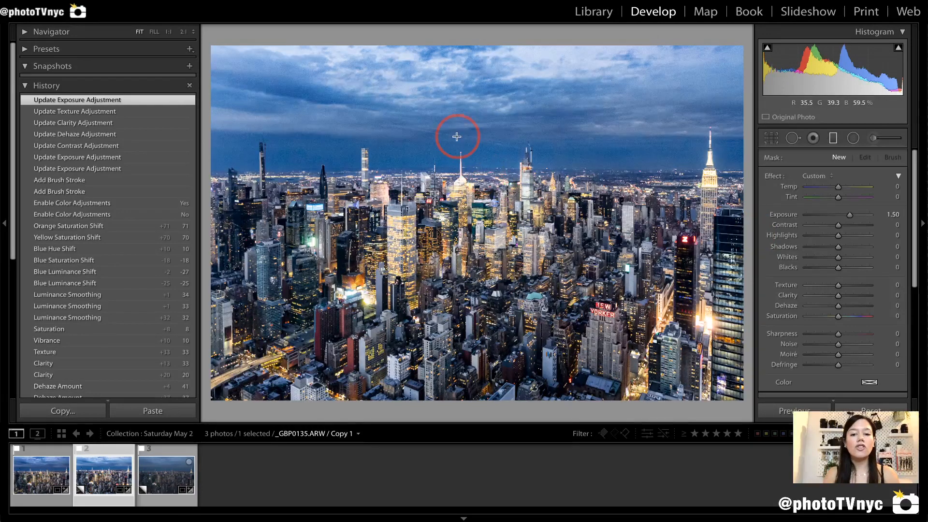
{"action": "key", "text": "z"}
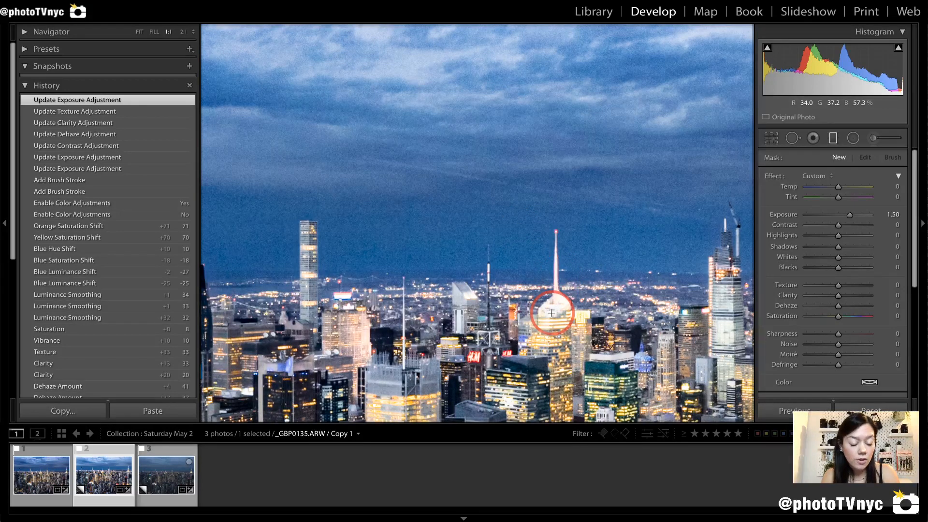
{"action": "key", "text": "z"}
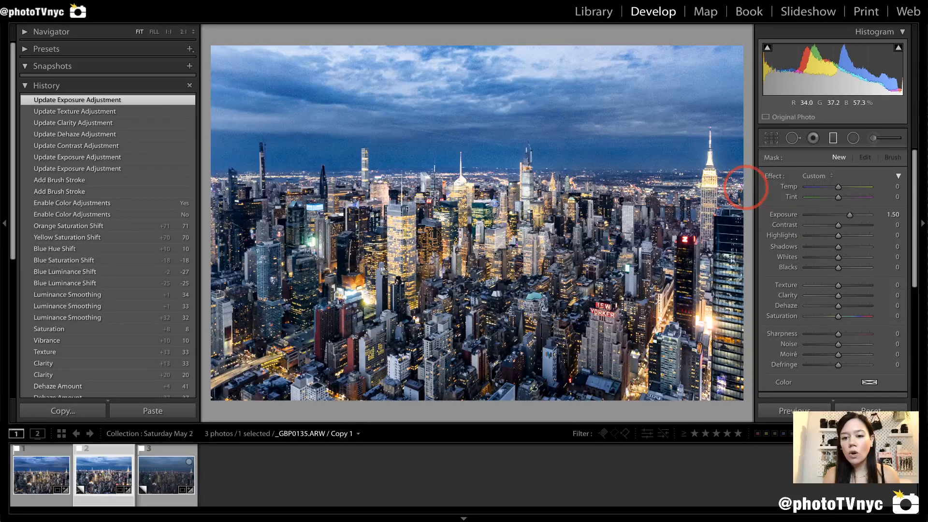
{"action": "double_click", "coordinate": [784, 216]}
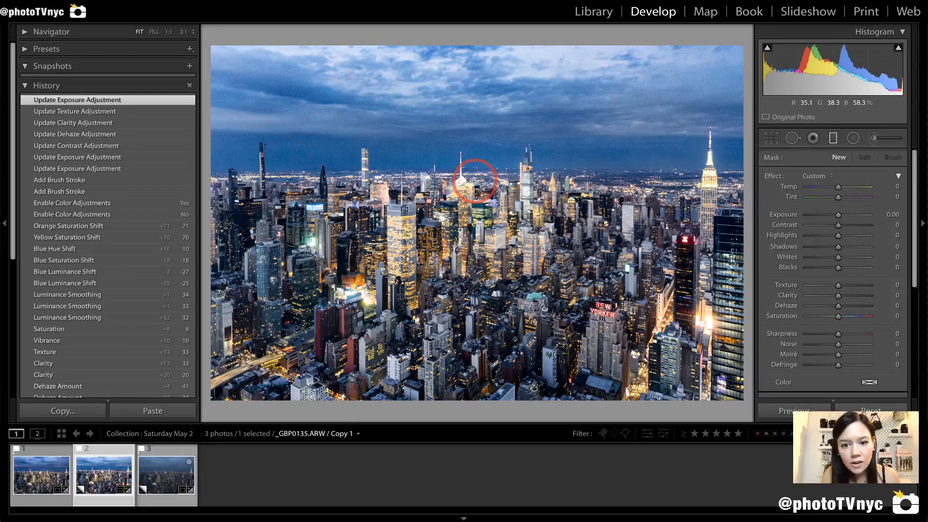
{"action": "left_click_drag", "start_coordinate": [473, 181], "coordinate": [471, 182]}
Step: Set the Graduated Filter's Noise to 44 to smooth the grain in the sky
{"action": "scroll", "coordinate": [860, 265], "scroll_direction": "down", "scroll_amount": 1}
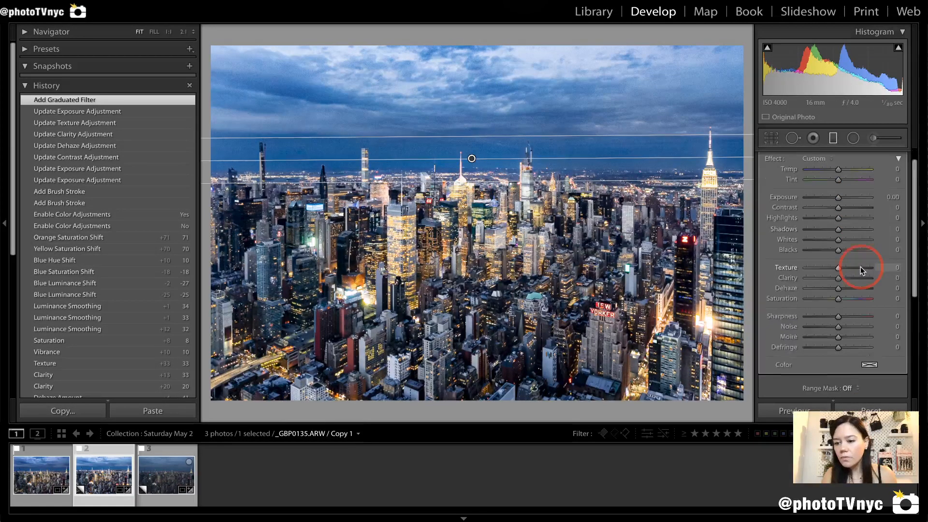
{"action": "scroll", "coordinate": [860, 266], "scroll_direction": "down", "scroll_amount": 1}
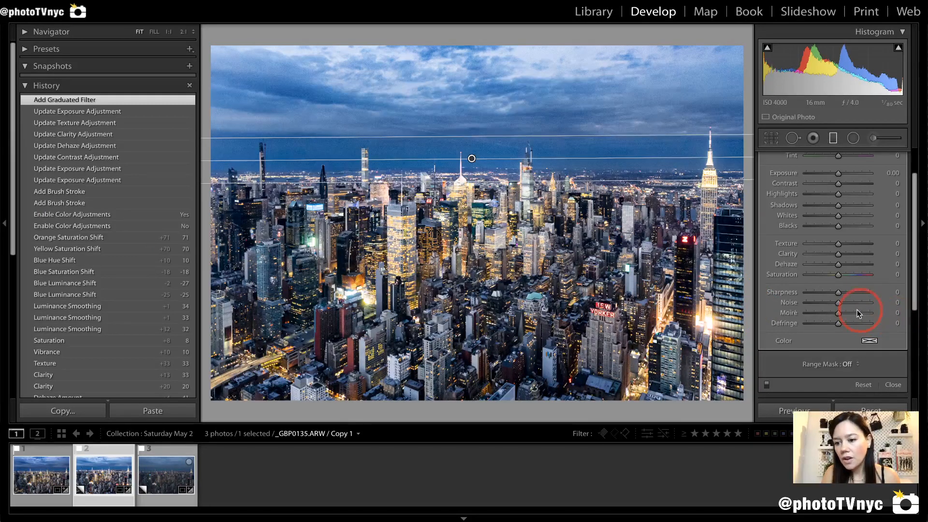
{"action": "left_click_drag", "start_coordinate": [842, 303], "coordinate": [854, 304]}
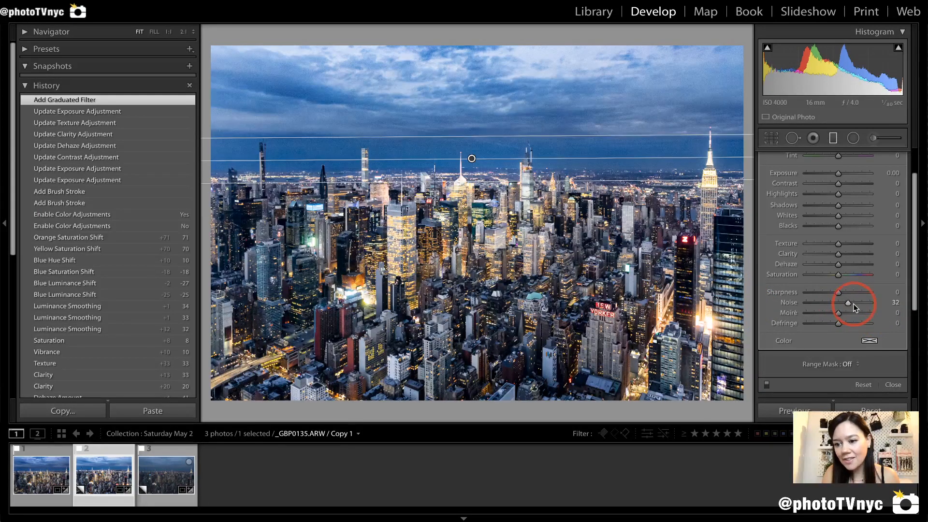
Step: Narrow the gradient's transition by raising its lower edge, and shift the whole filter slightly down toward the horizon
{"action": "key", "text": "z"}
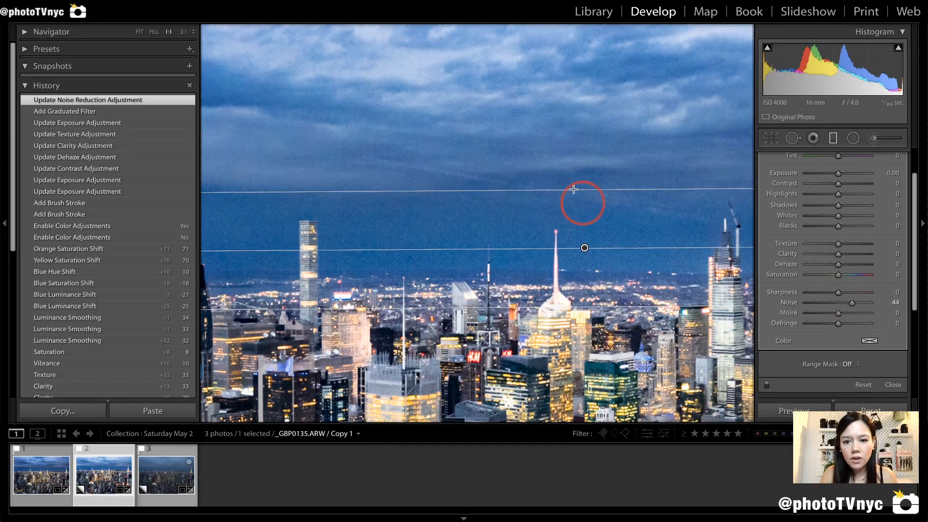
{"action": "left_click_drag", "start_coordinate": [546, 303], "coordinate": [556, 259]}
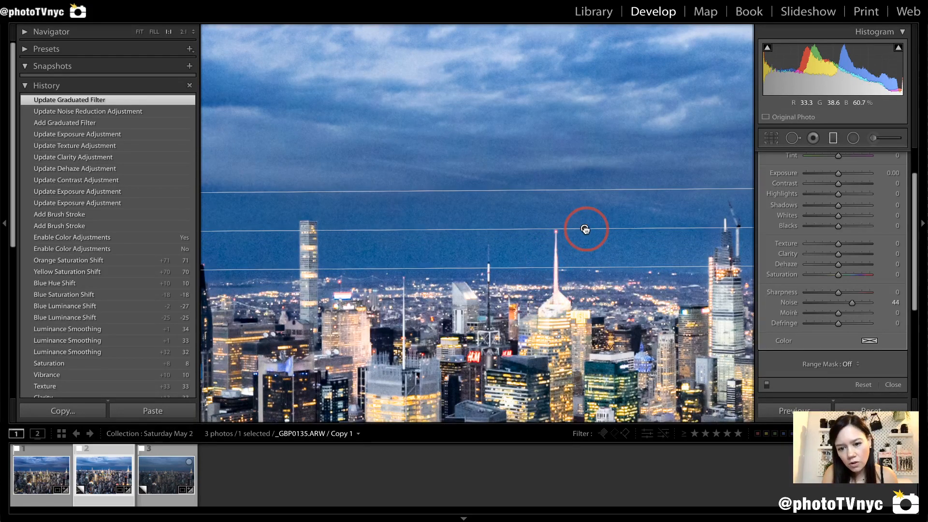
{"action": "left_click_drag", "start_coordinate": [586, 228], "coordinate": [577, 239]}
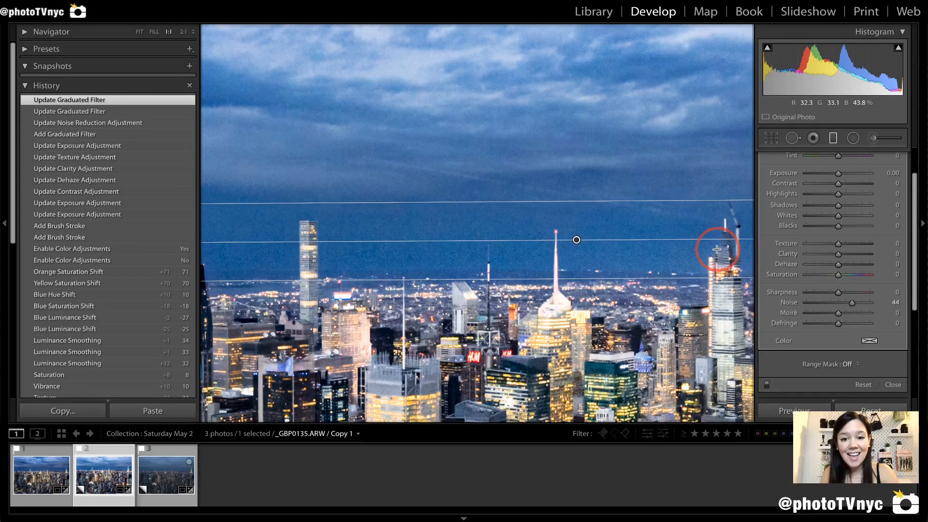
Step: Set the Graduated Filter's Dehaze to 11 and close the filter
{"action": "key", "text": "z"}
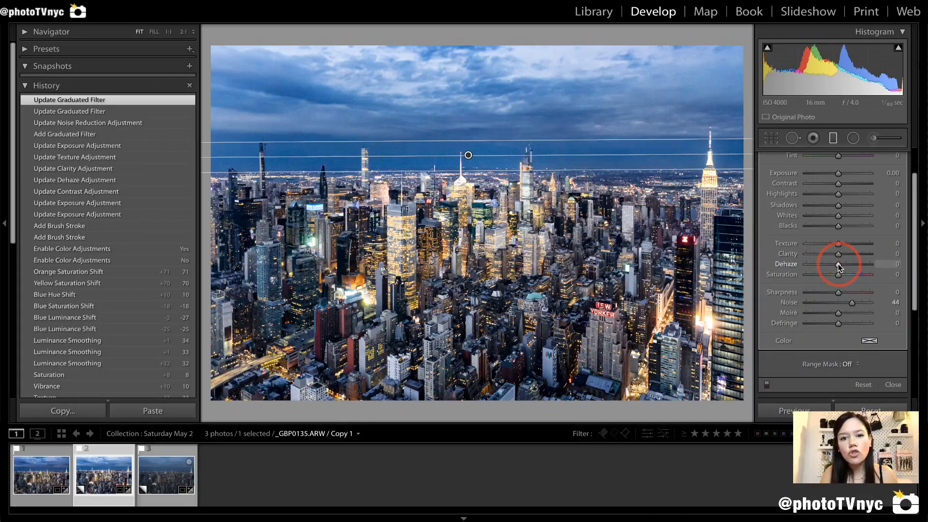
{"action": "left_click_drag", "start_coordinate": [842, 265], "coordinate": [844, 266]}
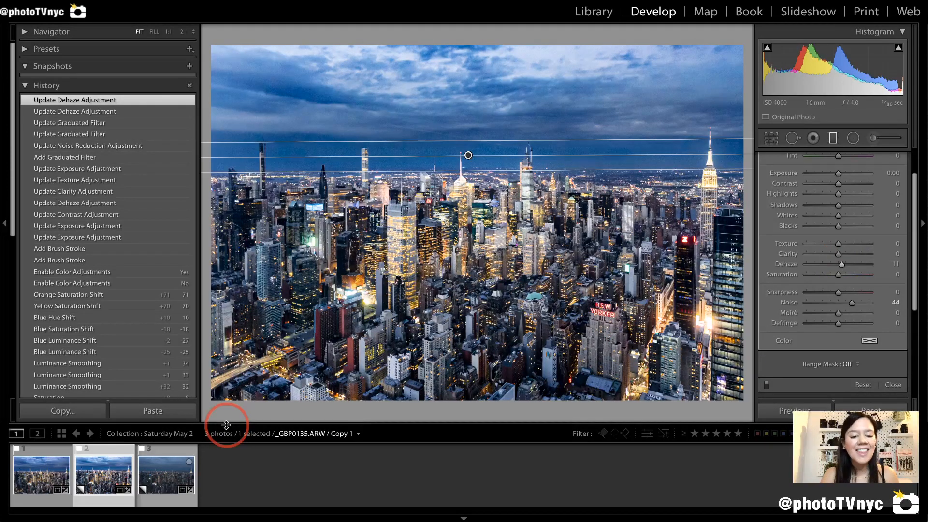
{"action": "key", "text": "m"}
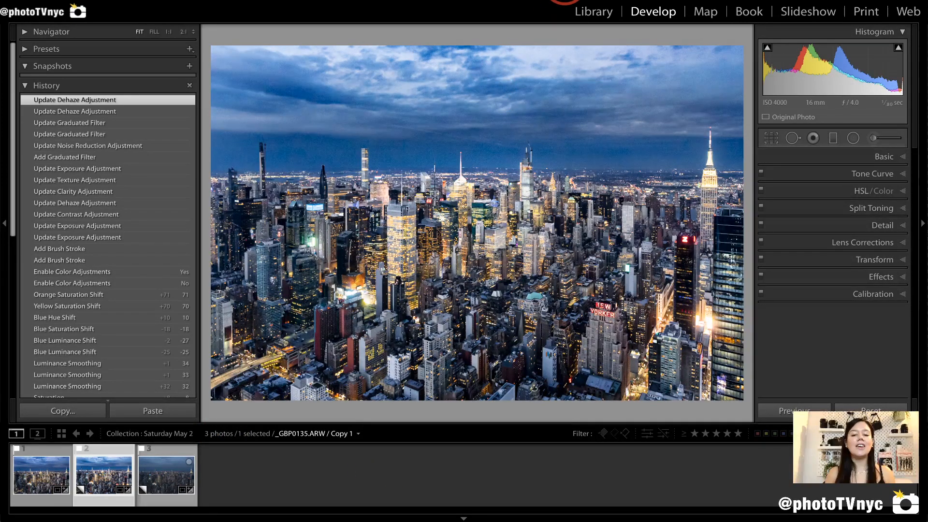
Step: Compare the edited virtual copy of the skyline with the unedited virtual copy, ending on the edited one
{"action": "left_click", "coordinate": [168, 488]}
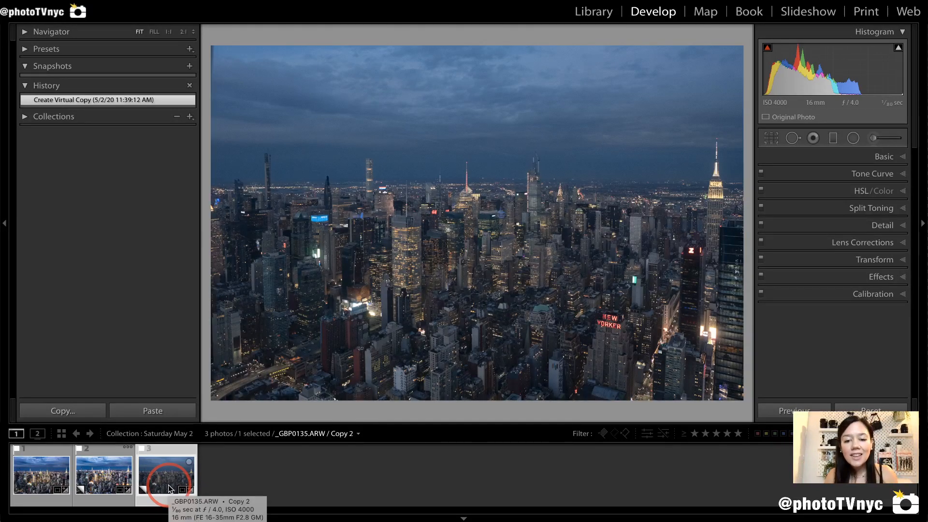
{"action": "left_click", "coordinate": [102, 483]}
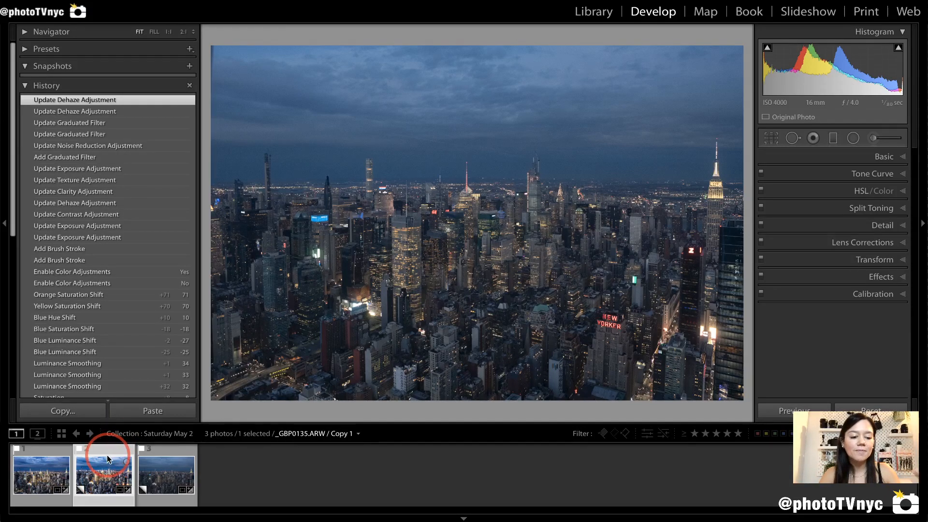
{"action": "left_click", "coordinate": [160, 474]}
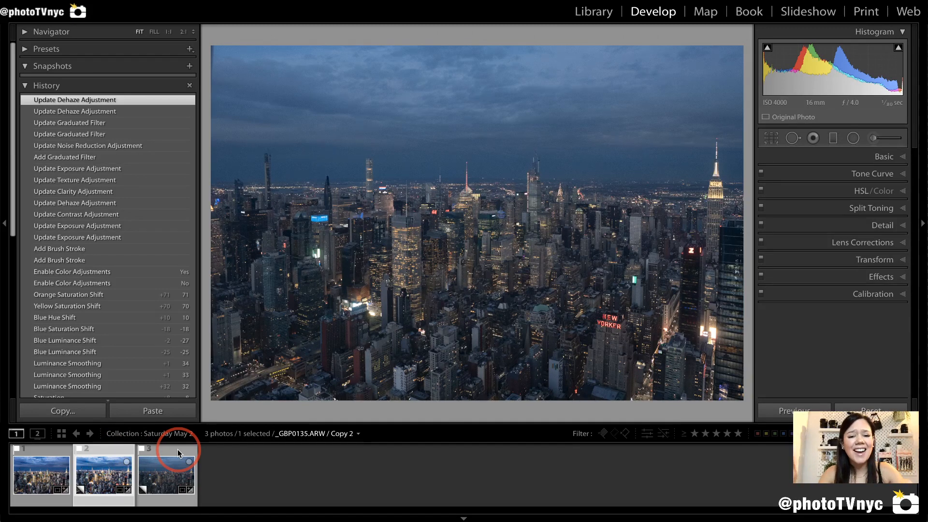
{"action": "left_click", "coordinate": [96, 475]}
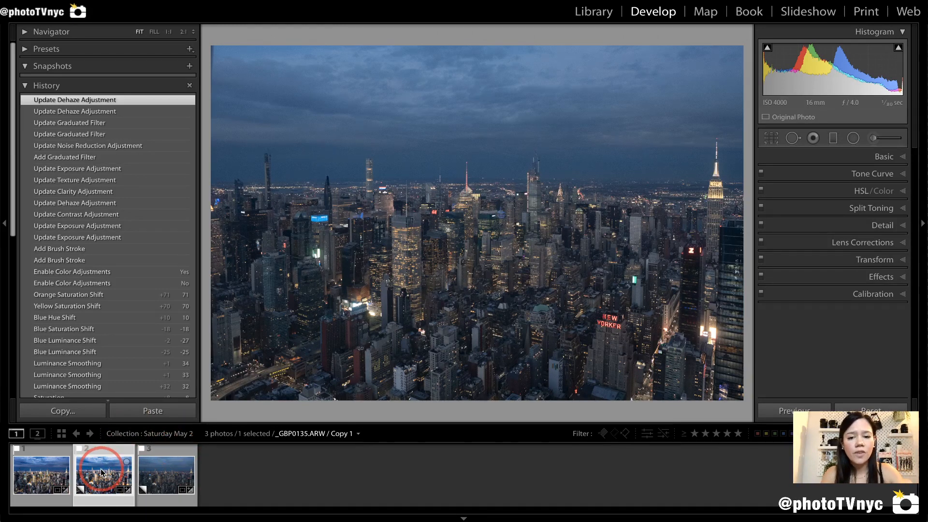